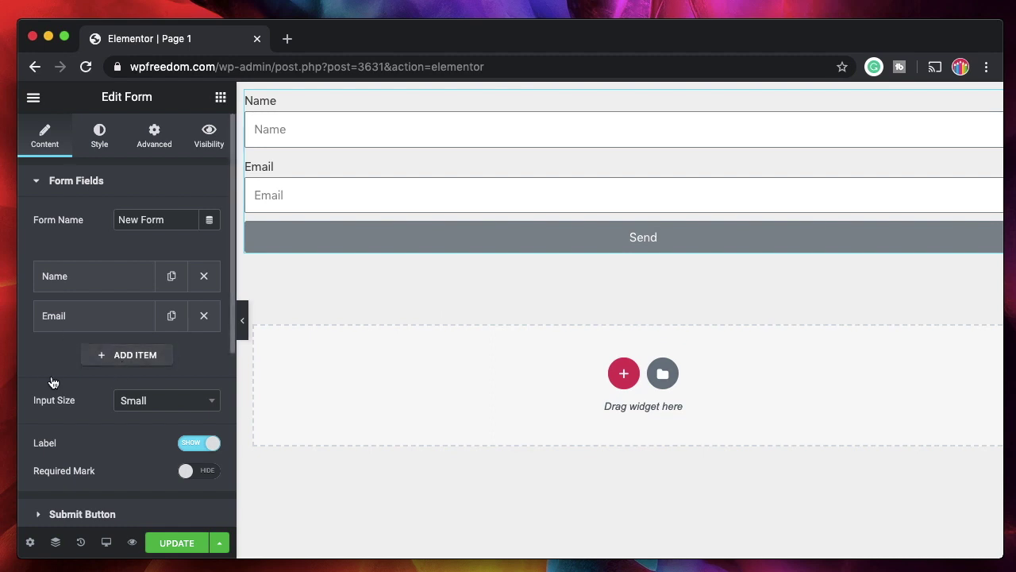
# Add a third field, Item #3, to the form with Name and Email fields
pyautogui.click(120, 355)
# Make the new field a Select dropdown with options seo, hosting and marketing
pyautogui.click(135, 429)
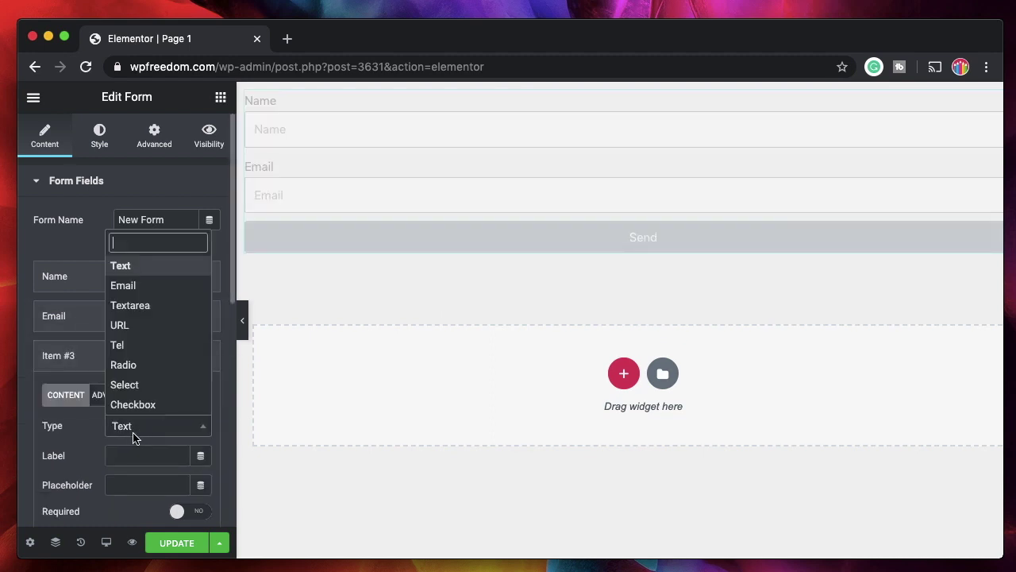
pyautogui.click(146, 443)
pyautogui.click(143, 432)
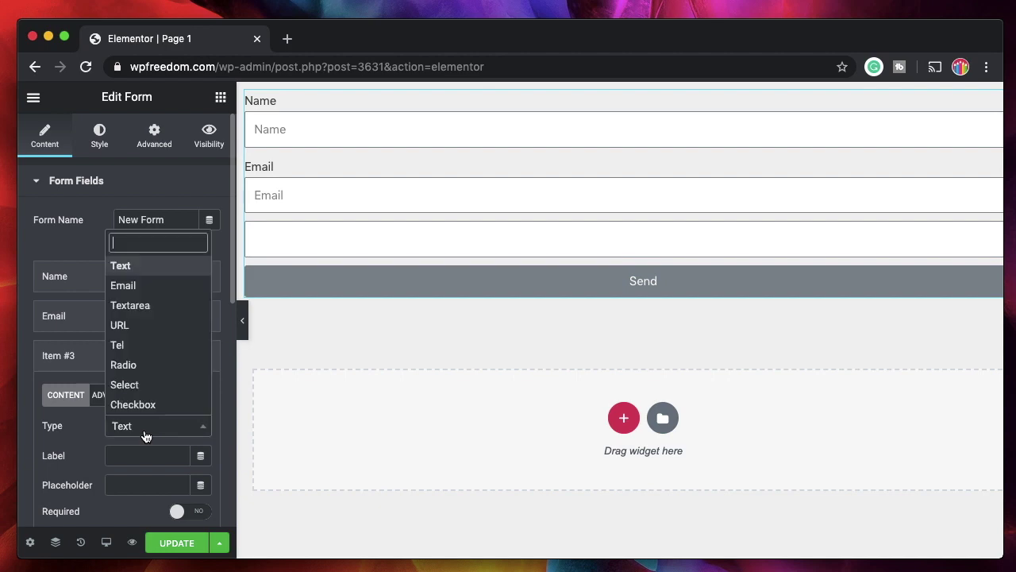
pyautogui.click(141, 385)
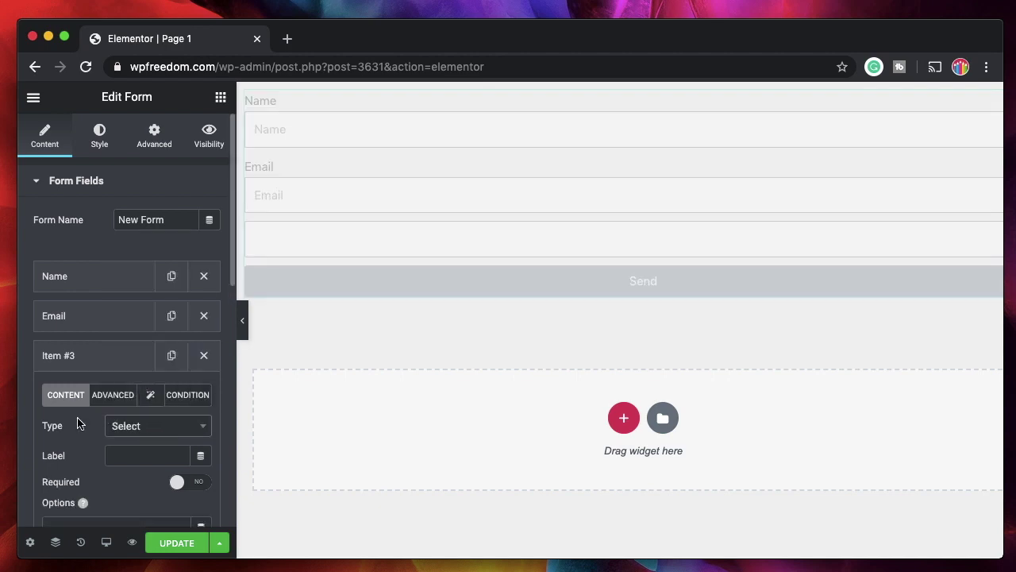
pyautogui.scroll(-2, 83, 408)
pyautogui.click(154, 357)
pyautogui.write('Menu')
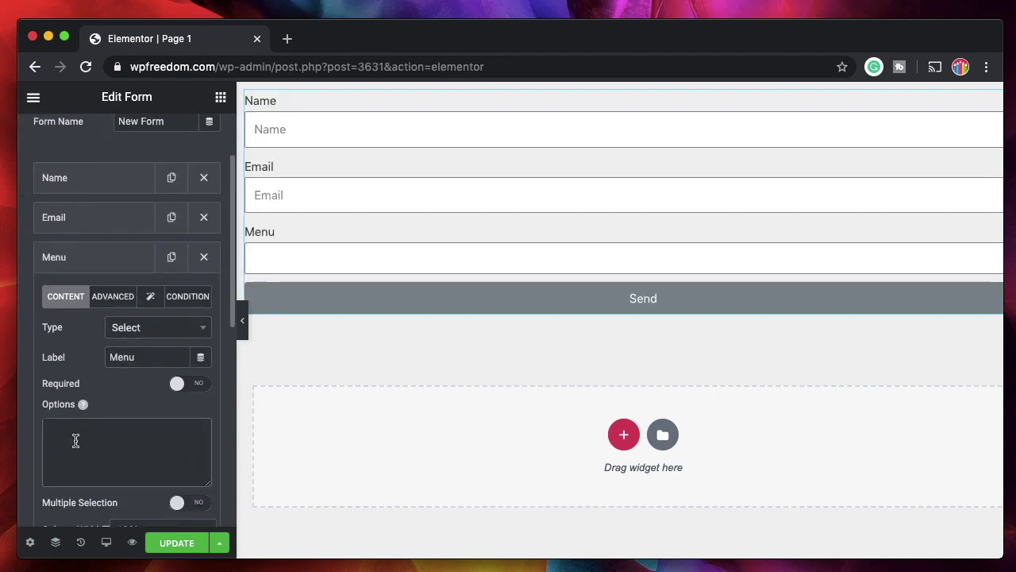
pyautogui.click(75, 440)
pyautogui.write('seo')
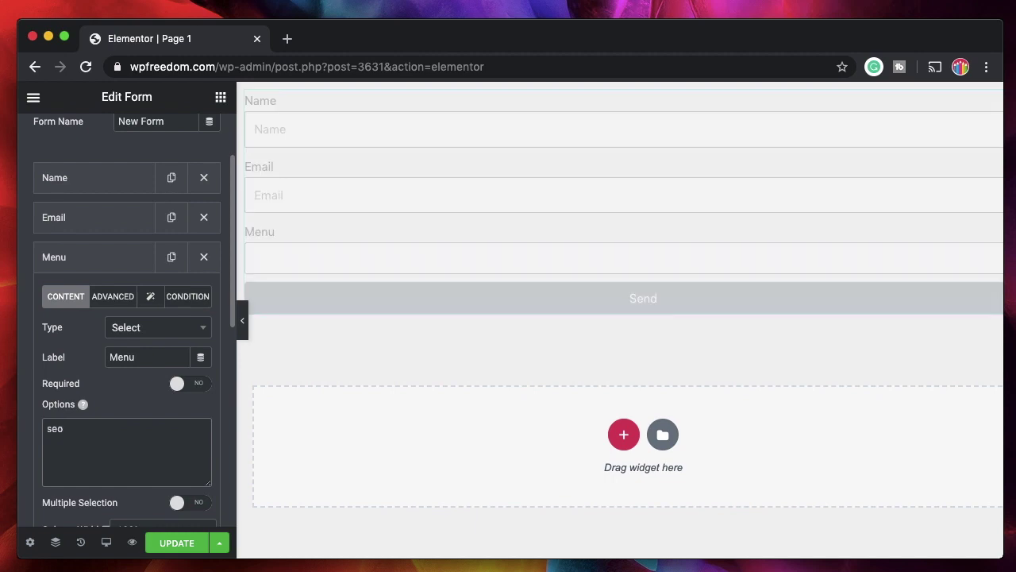
pyautogui.press('Return')
pyautogui.write('h')
pyautogui.write('osting ')
pyautogui.write('marketing')
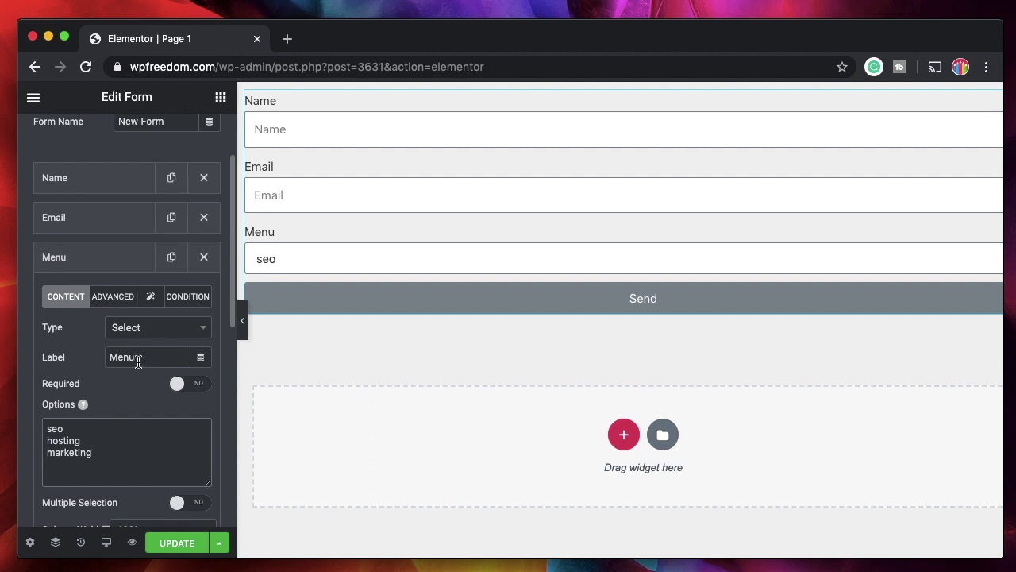
# Label the dropdown 'Choice' and set its advanced field ID to 'choice'
pyautogui.doubleClick(138, 357)
pyautogui.write('Choice')
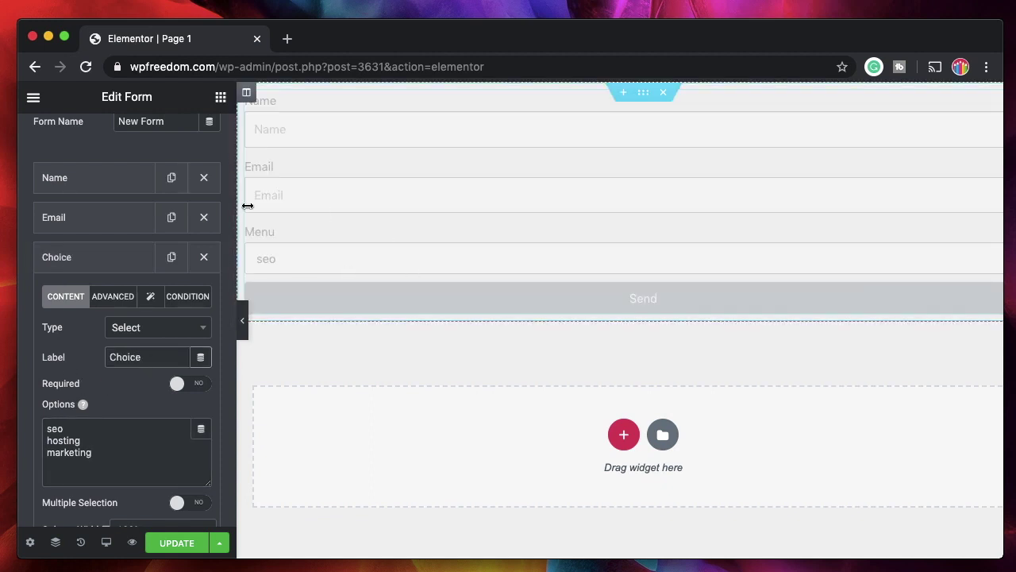
pyautogui.click(112, 296)
pyautogui.doubleClick(140, 357)
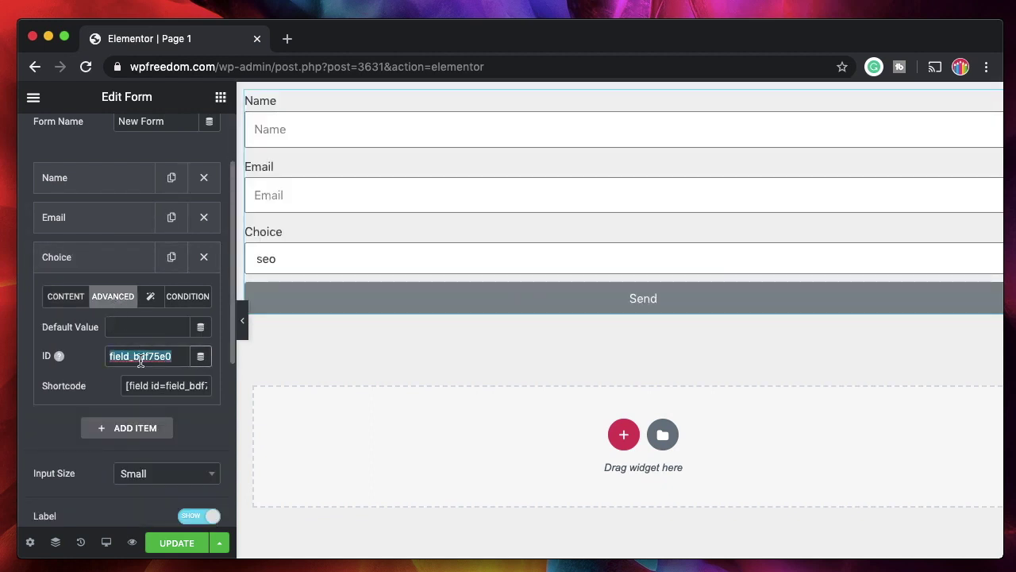
pyautogui.write('choice')
pyautogui.click(60, 300)
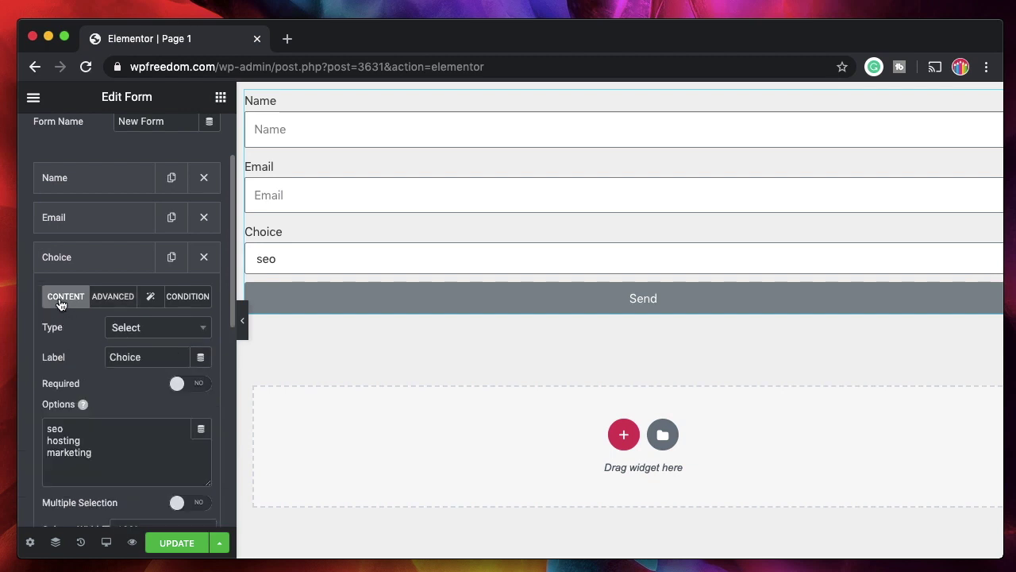
# Collapse the Choice field and add a fourth form field, Item #4
pyautogui.click(98, 260)
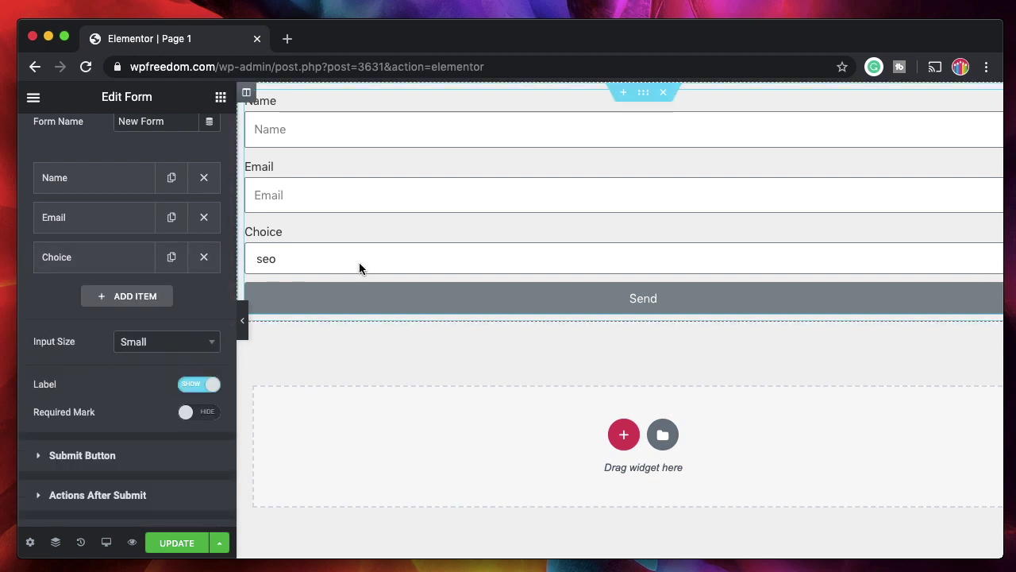
pyautogui.click(98, 295)
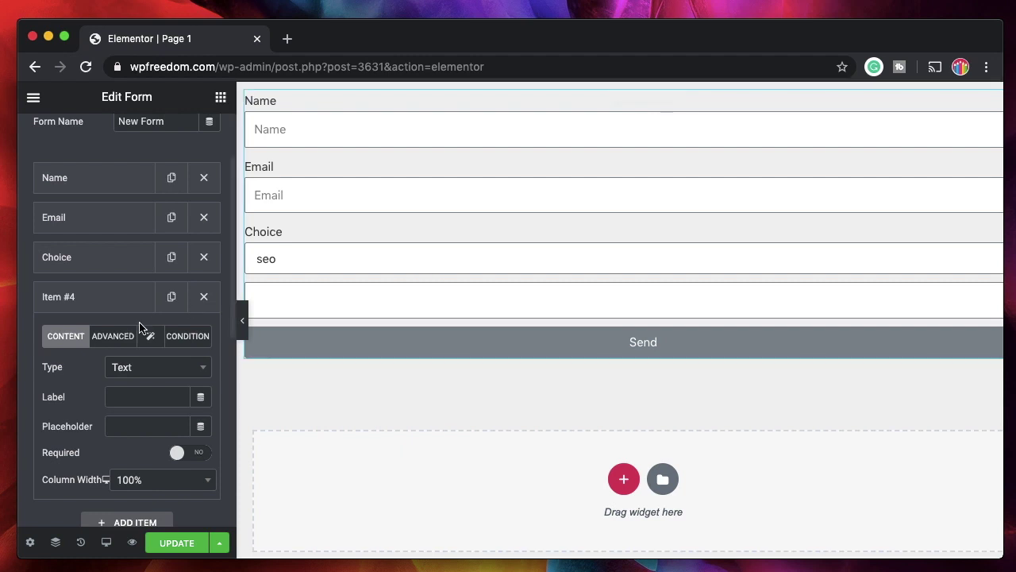
pyautogui.click(135, 368)
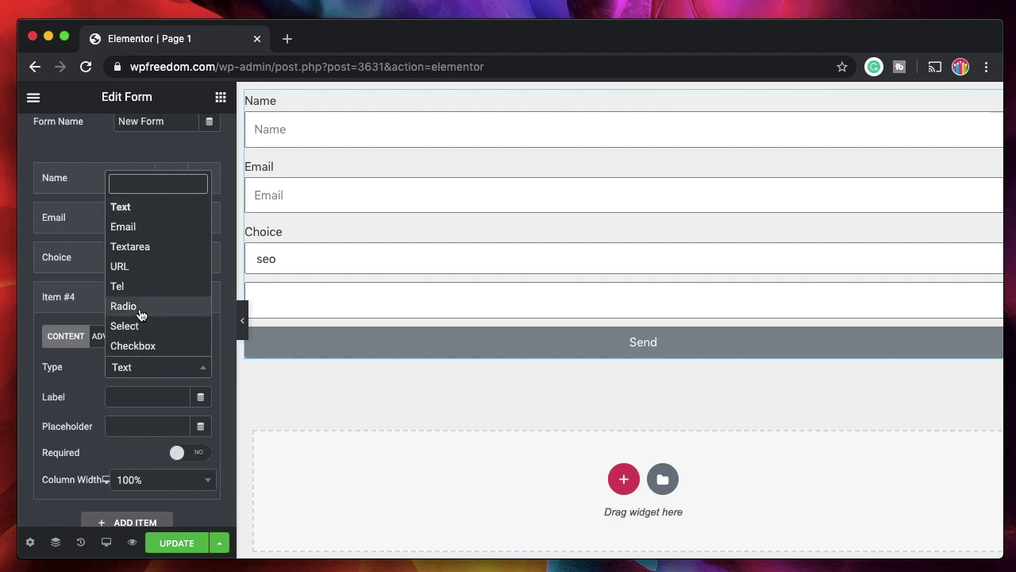
# Make Item #4 an HTML field labelled 'Resources'
pyautogui.scroll(-5, 138, 306)
pyautogui.click(127, 205)
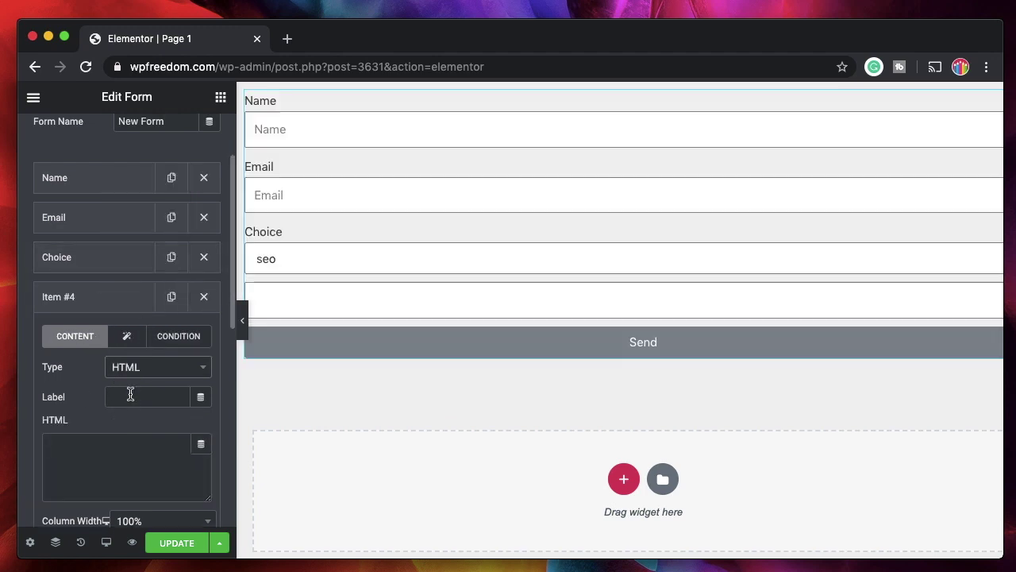
pyautogui.click(156, 396)
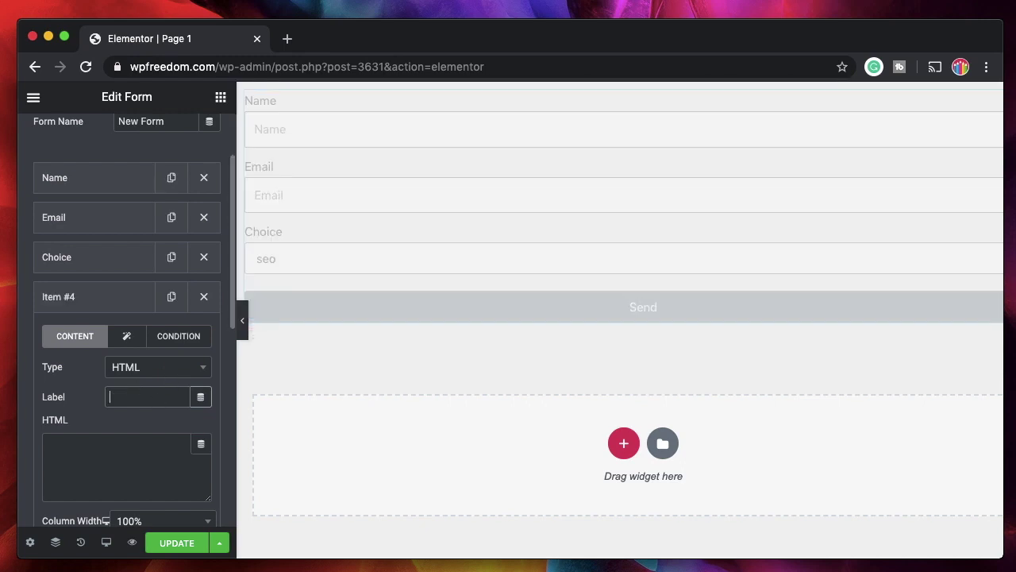
pyautogui.write('Resources')
# Set the HTML content to the Template dynamic tag from Dynamic Content
pyautogui.scroll(-2, 132, 441)
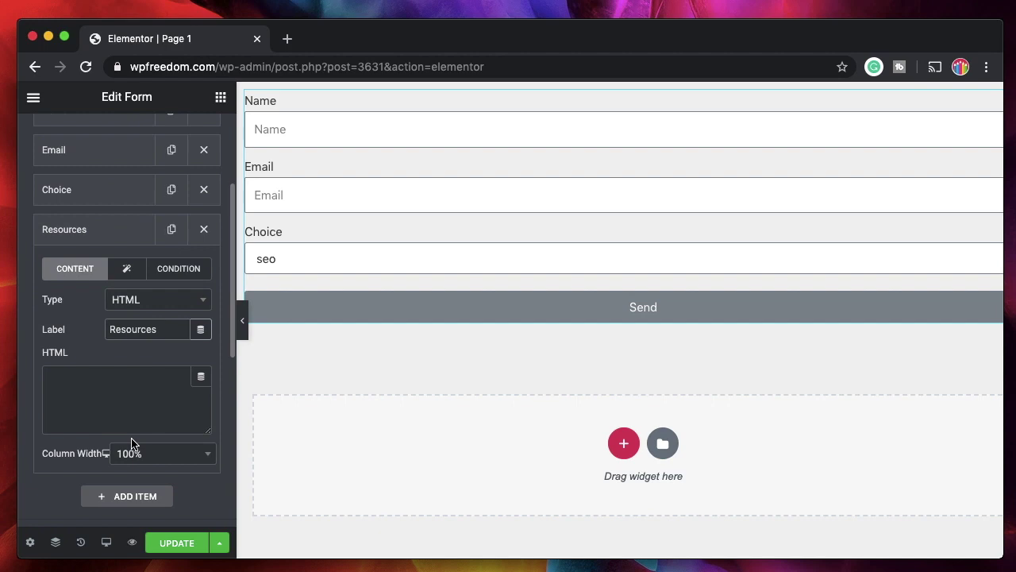
pyautogui.click(201, 374)
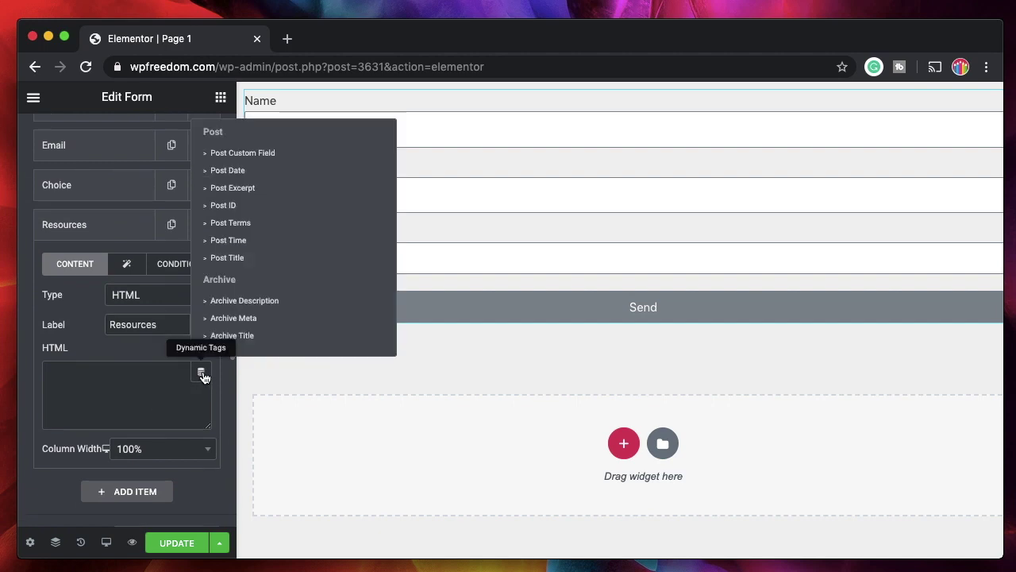
pyautogui.scroll(-5, 252, 270)
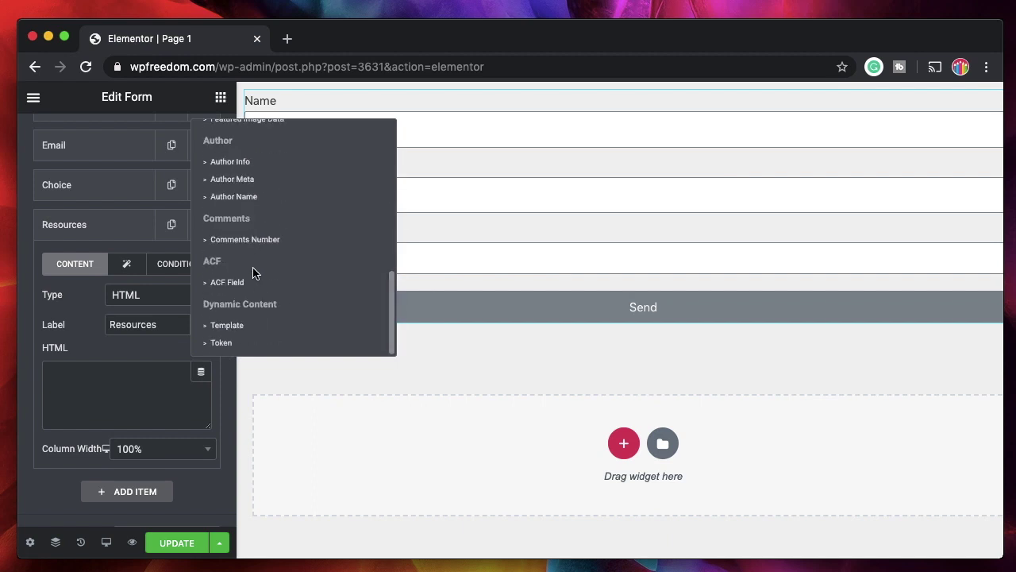
pyautogui.click(230, 325)
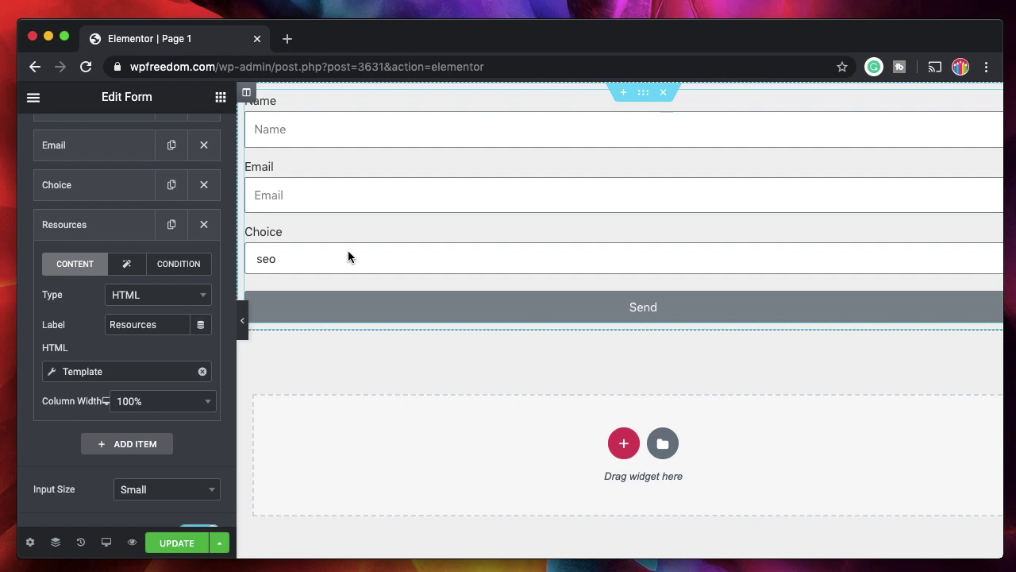
# Point the Template tag to the [3650] Hosting links template and collapse its settings
pyautogui.click(120, 374)
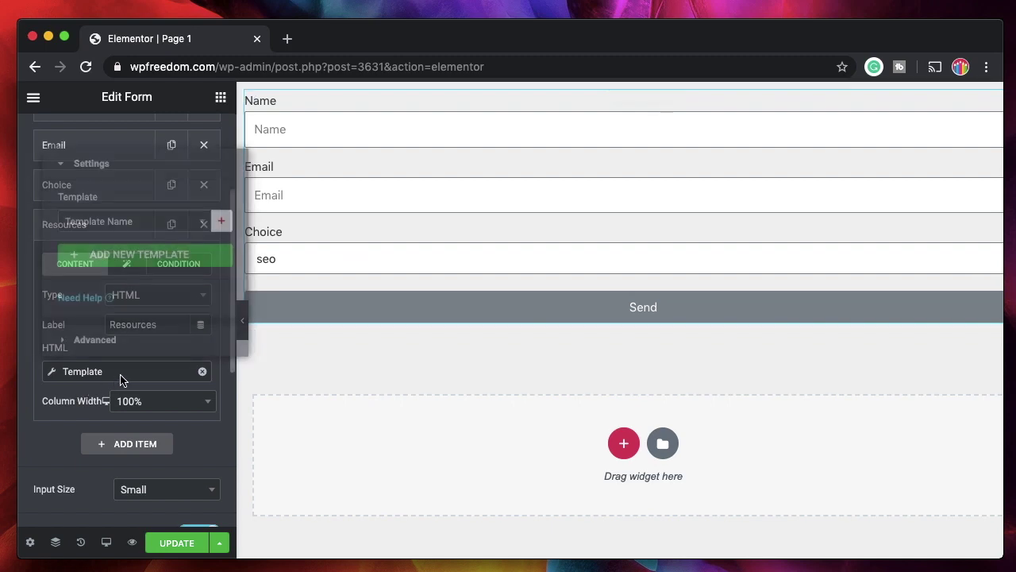
pyautogui.click(127, 222)
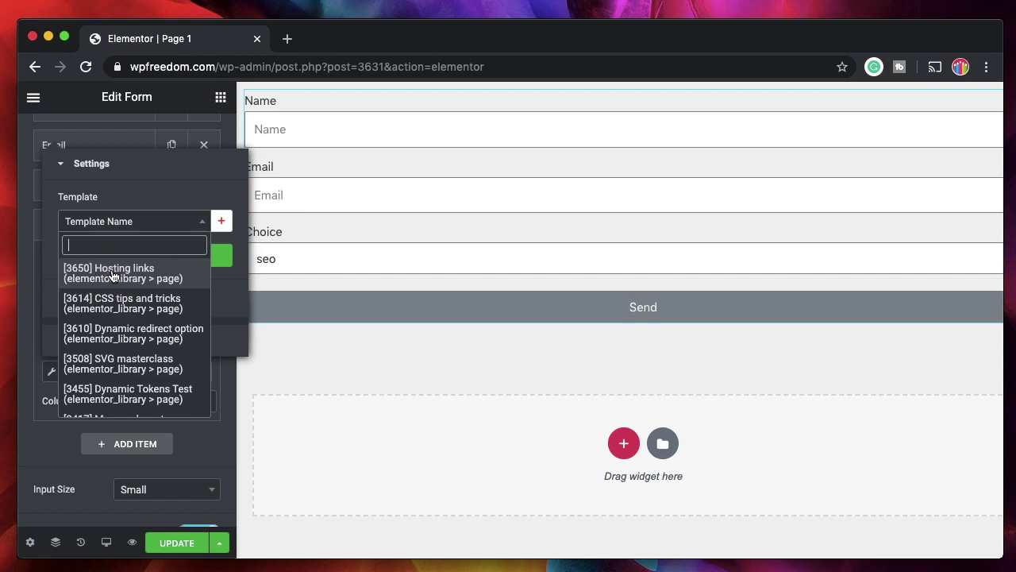
pyautogui.click(112, 273)
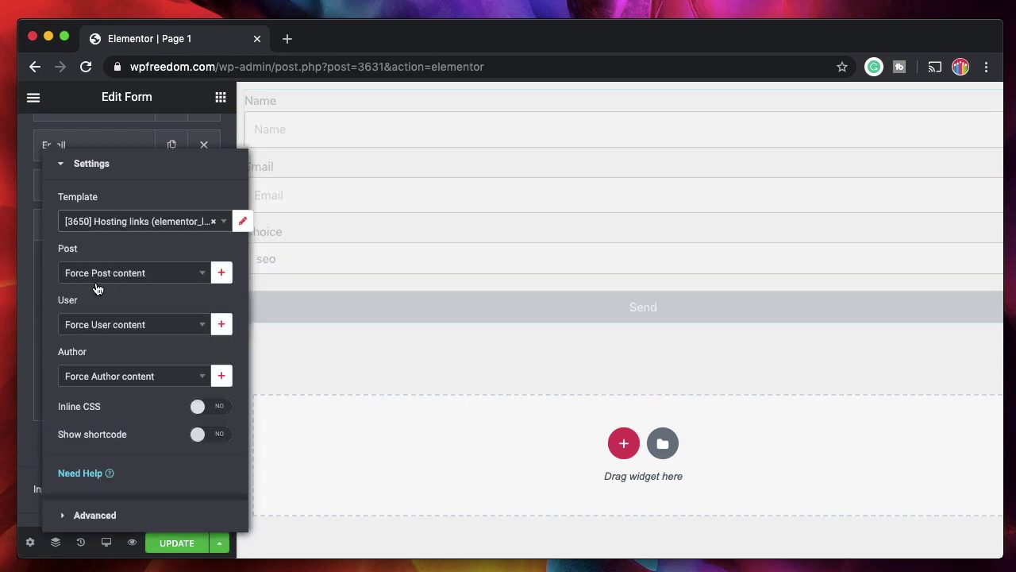
pyautogui.click(125, 174)
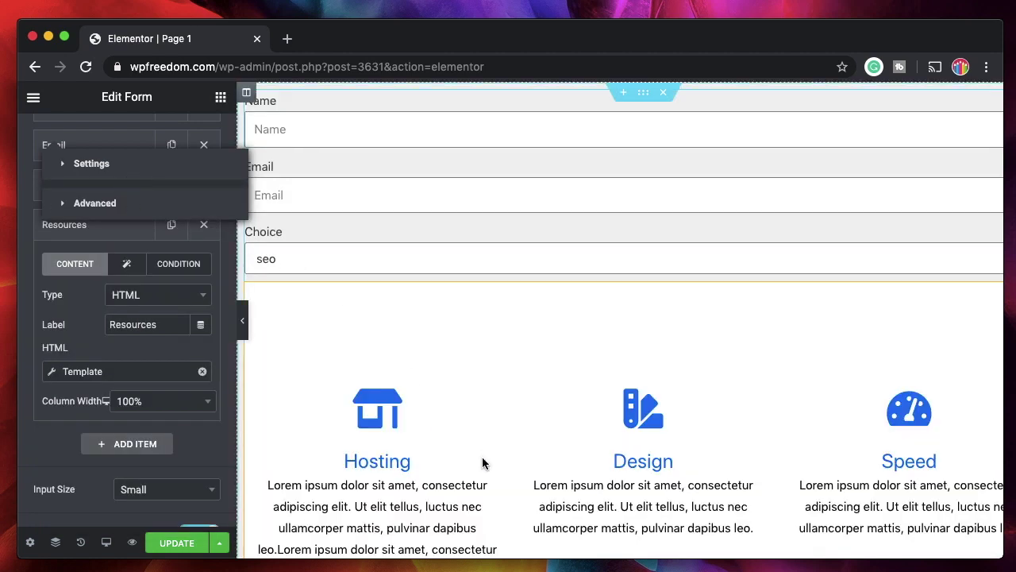
pyautogui.scroll(-2, 488, 433)
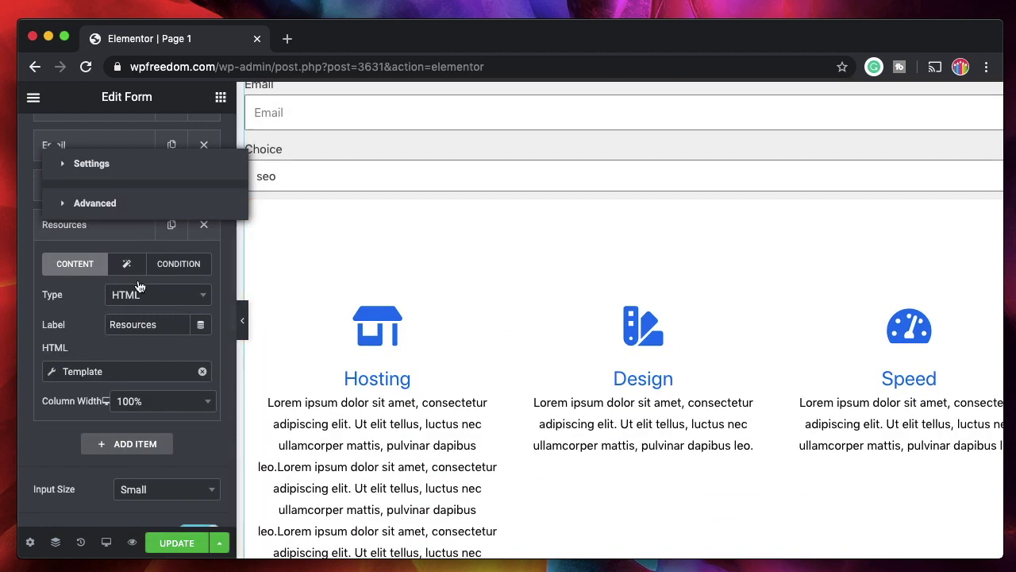
pyautogui.click(99, 261)
# Give the Resources field a Show IF condition with multiple conditions left off
pyautogui.click(102, 231)
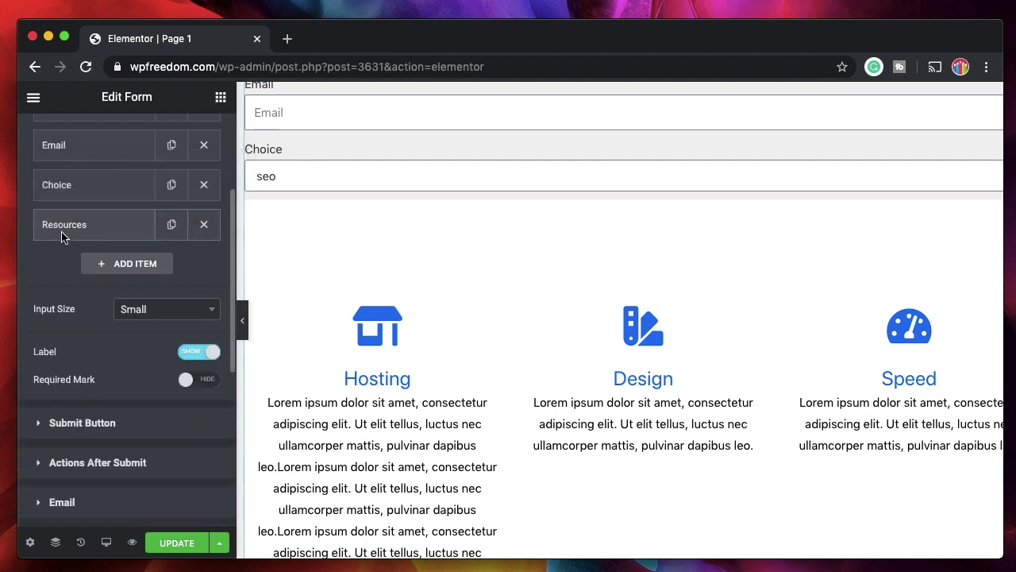
pyautogui.click(85, 229)
pyautogui.click(85, 228)
pyautogui.click(100, 230)
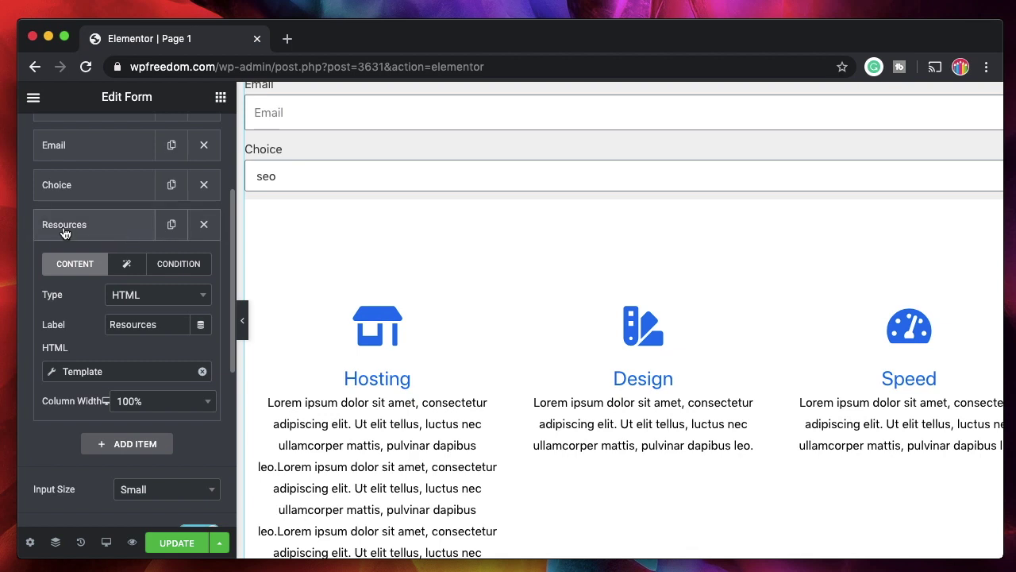
pyautogui.click(169, 264)
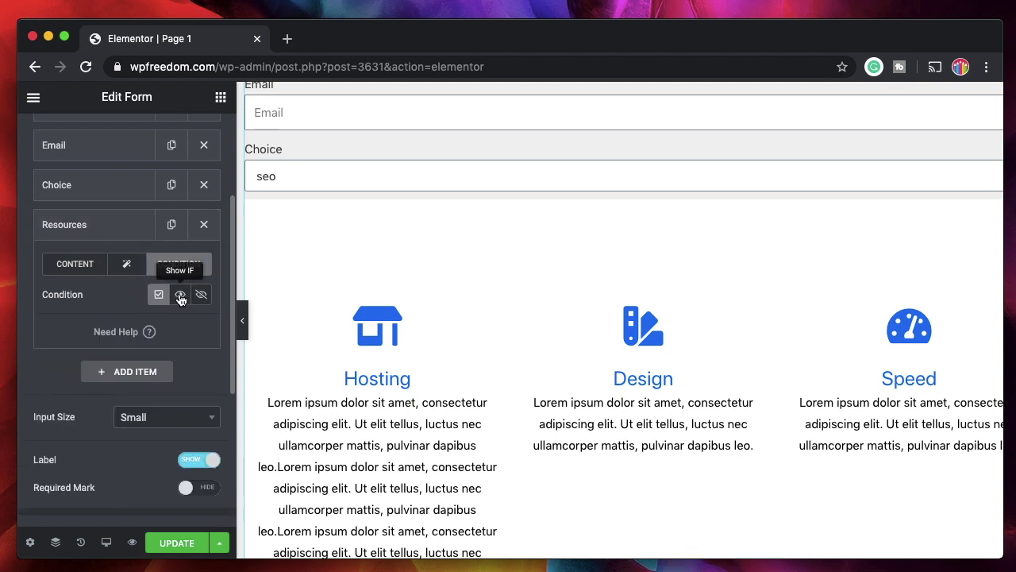
pyautogui.click(180, 296)
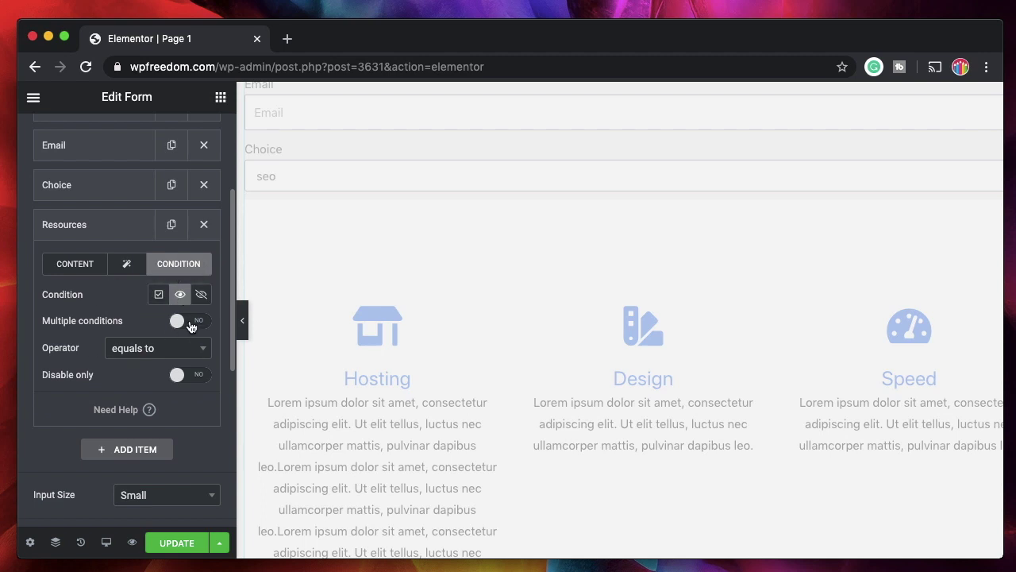
pyautogui.click(191, 322)
pyautogui.click(191, 322)
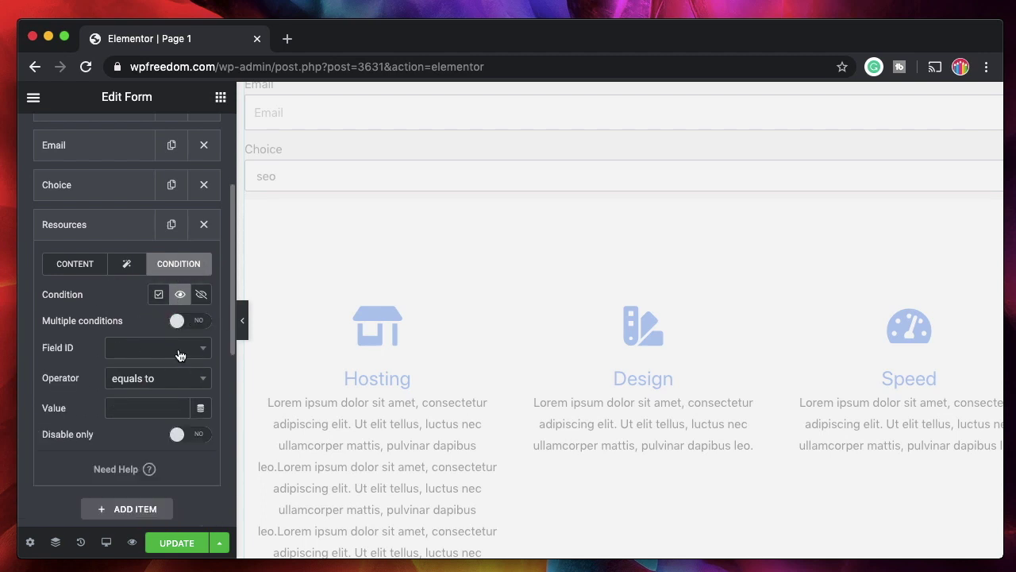
# Set the condition value to 'hosting', collapse Resources, and save with Update
pyautogui.click(178, 351)
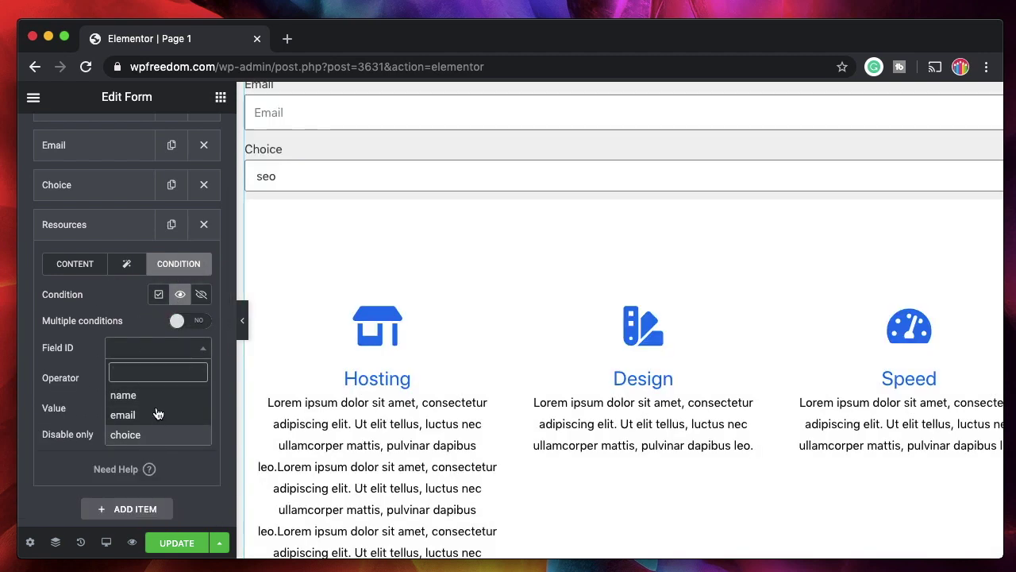
pyautogui.scroll(-1, 153, 437)
pyautogui.click(130, 411)
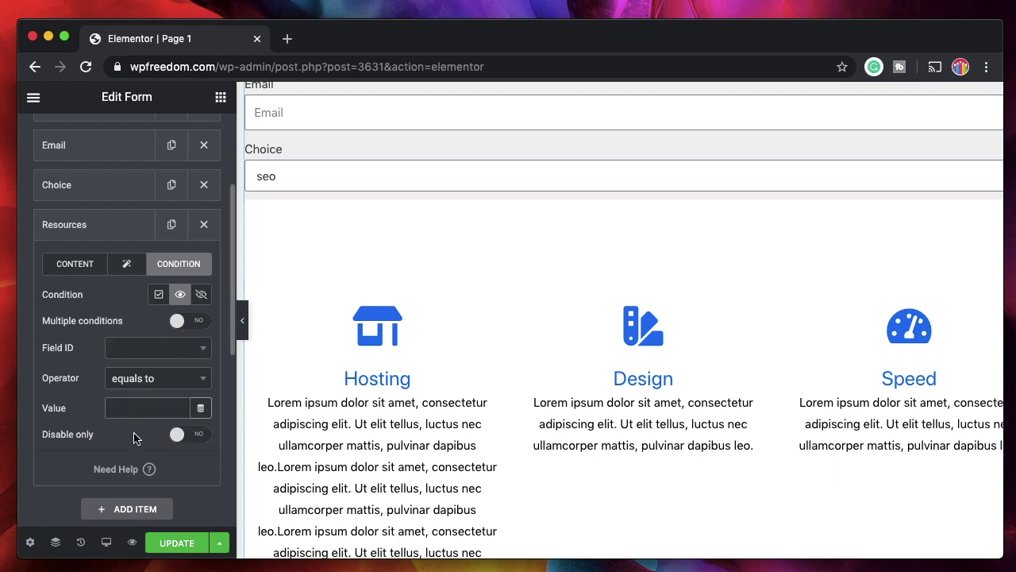
pyautogui.write('hosting')
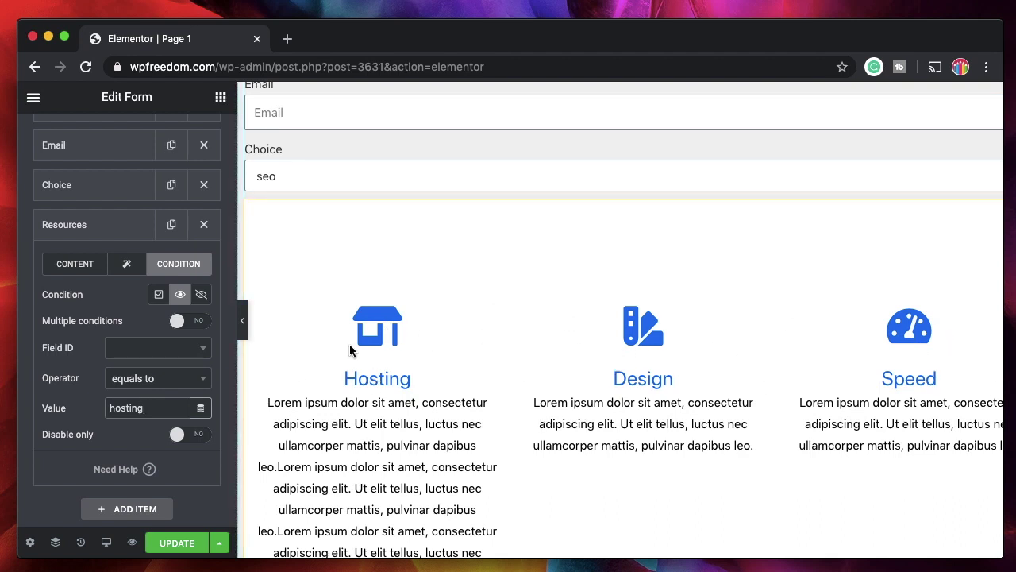
pyautogui.click(76, 226)
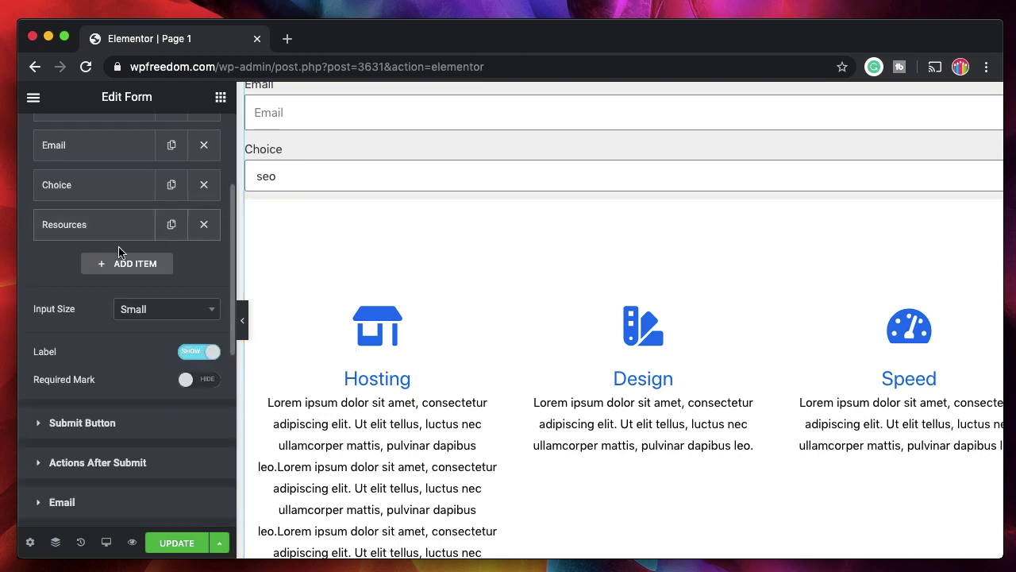
pyautogui.click(177, 544)
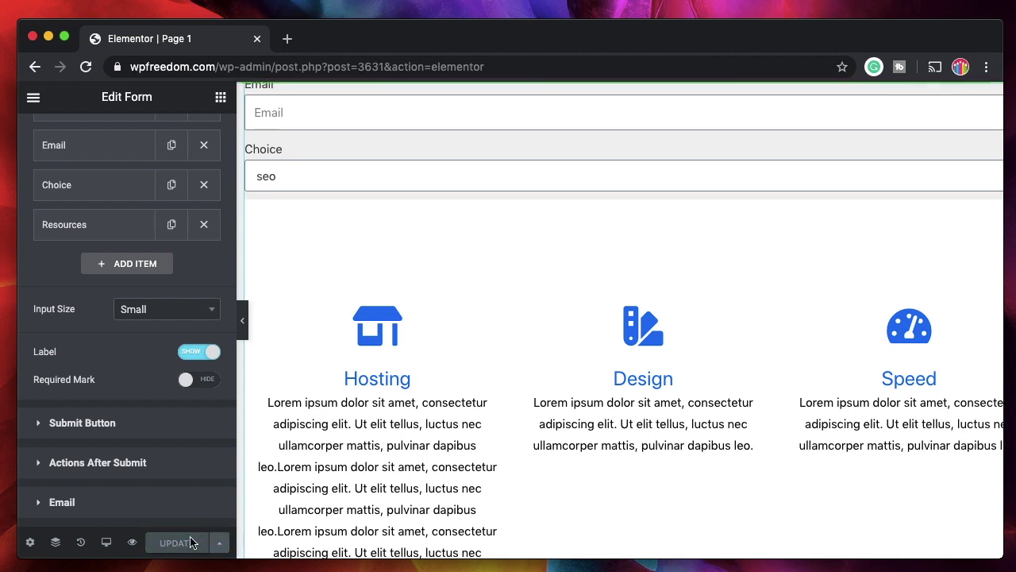
# Open the live preview, then save the condition now targeting the choice field
pyautogui.click(133, 542)
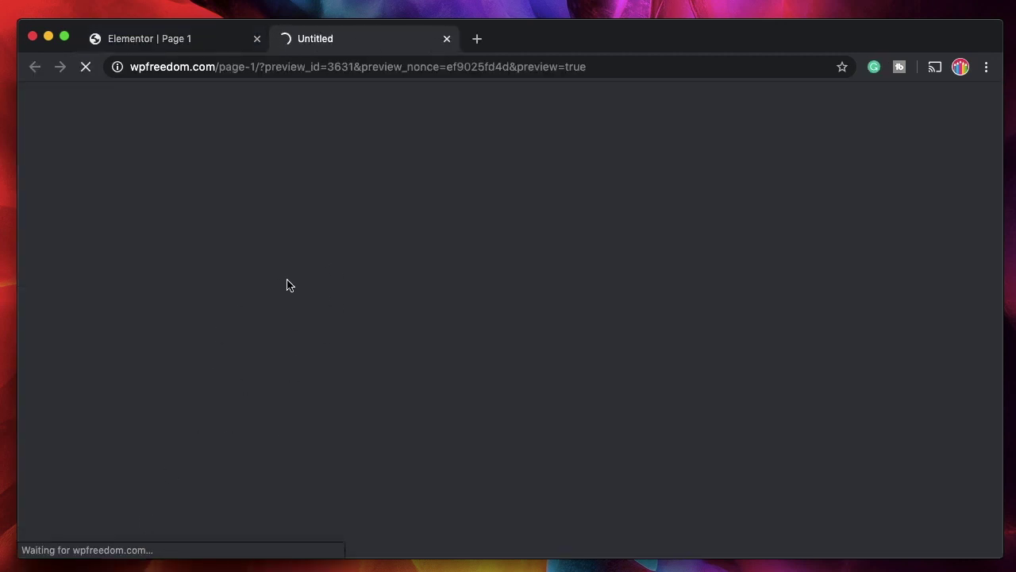
pyautogui.hotkey('ctrl', 'shift', 'Tab')
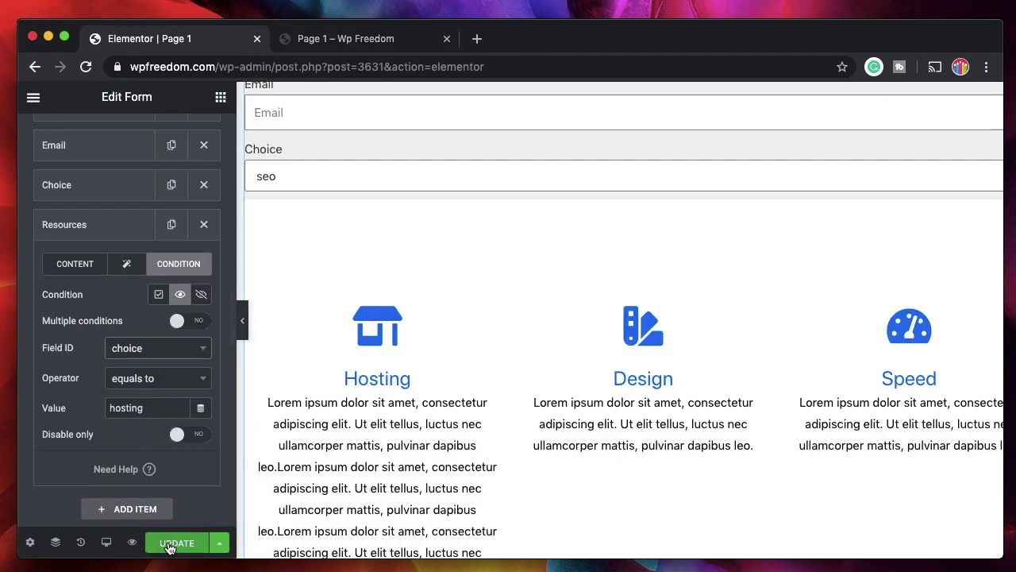
pyautogui.click(172, 544)
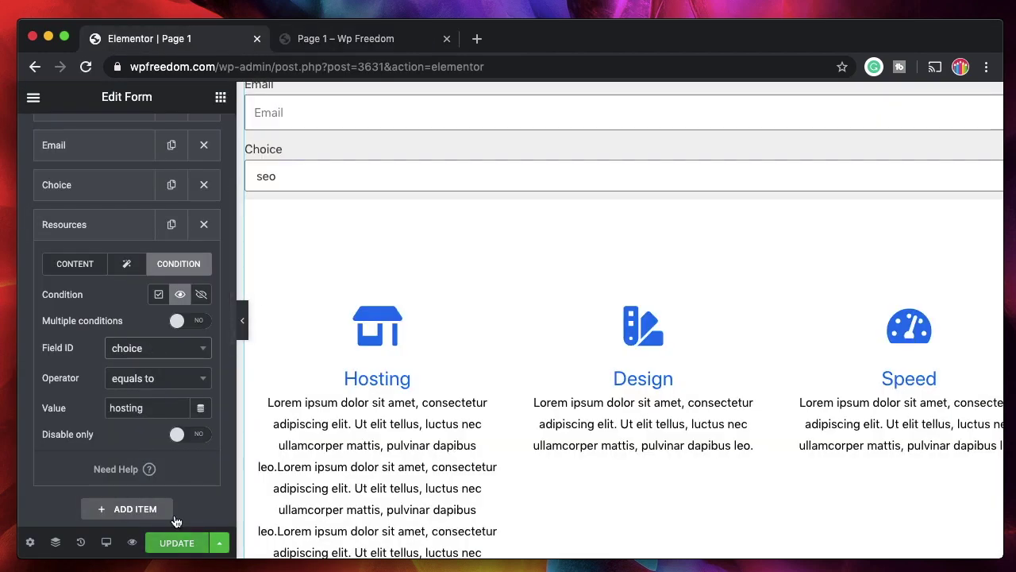
# In the preview, enter a name and e-mail, pick hosting, and check the revealed template
pyautogui.click(334, 40)
pyautogui.click(195, 154)
pyautogui.write('karthik')
pyautogui.press('Tab')
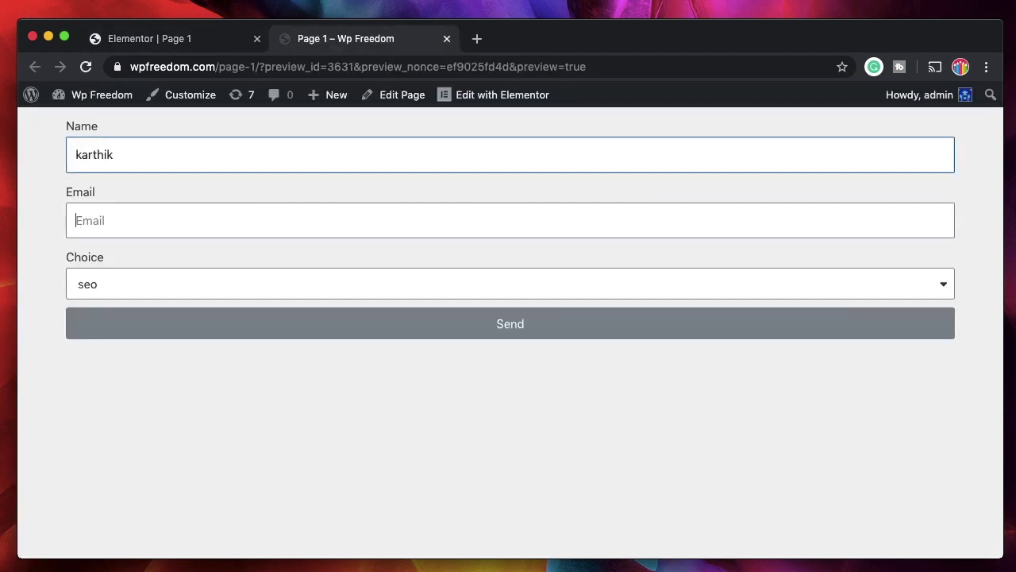
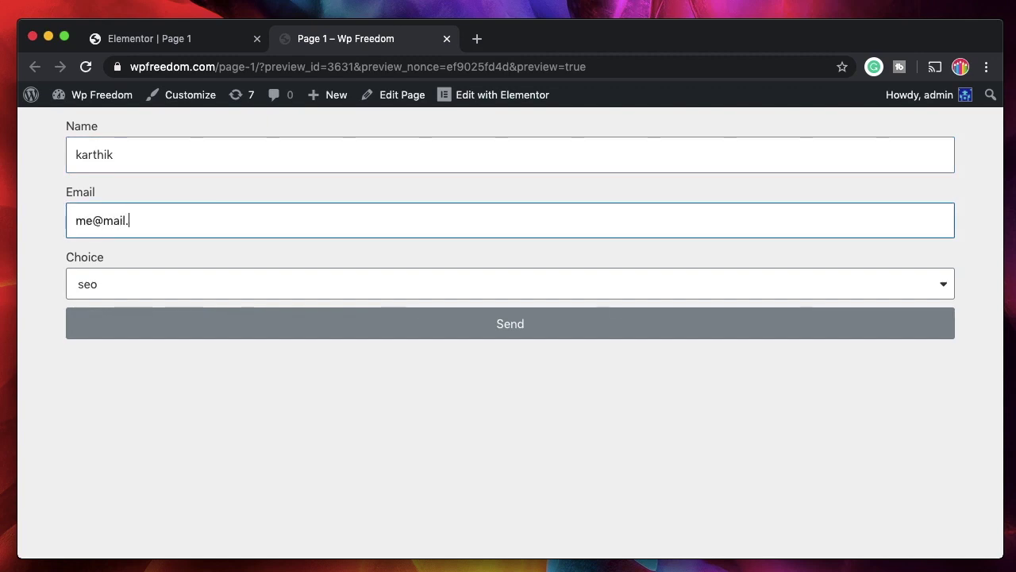
pyautogui.click(190, 279)
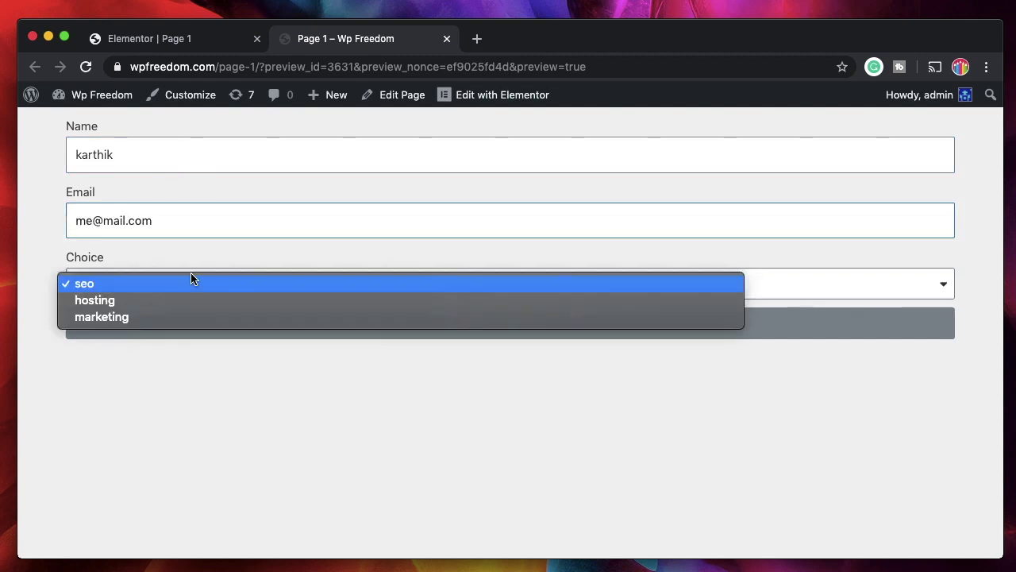
pyautogui.click(177, 300)
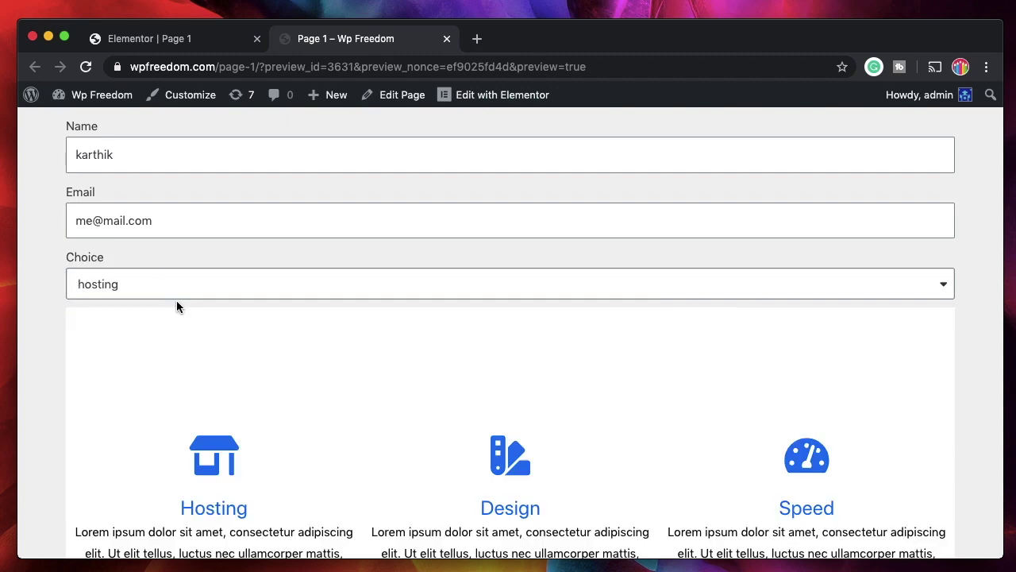
pyautogui.scroll(-2, 155, 369)
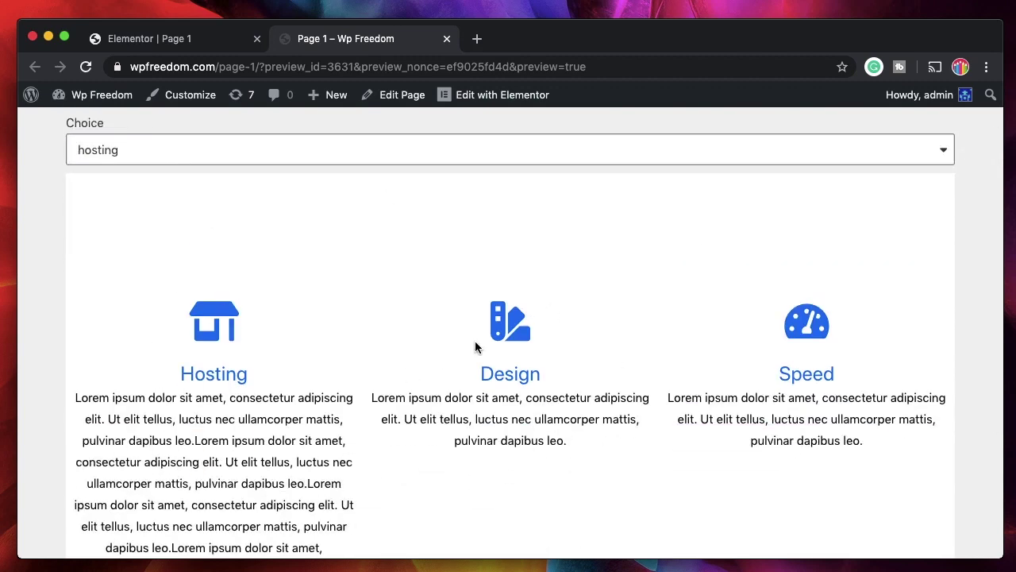
pyautogui.scroll(-2, 532, 362)
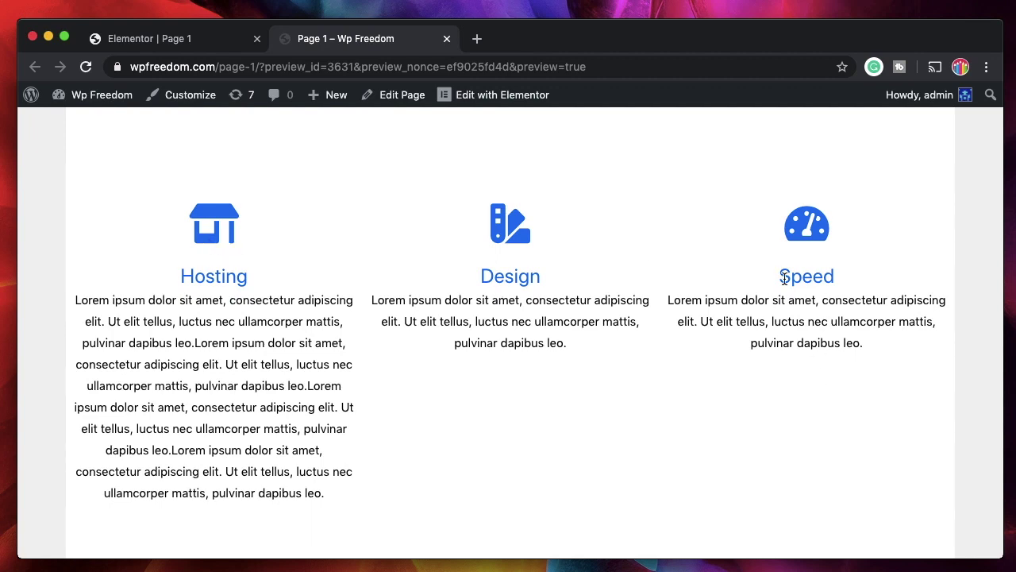
pyautogui.scroll(3, 175, 358)
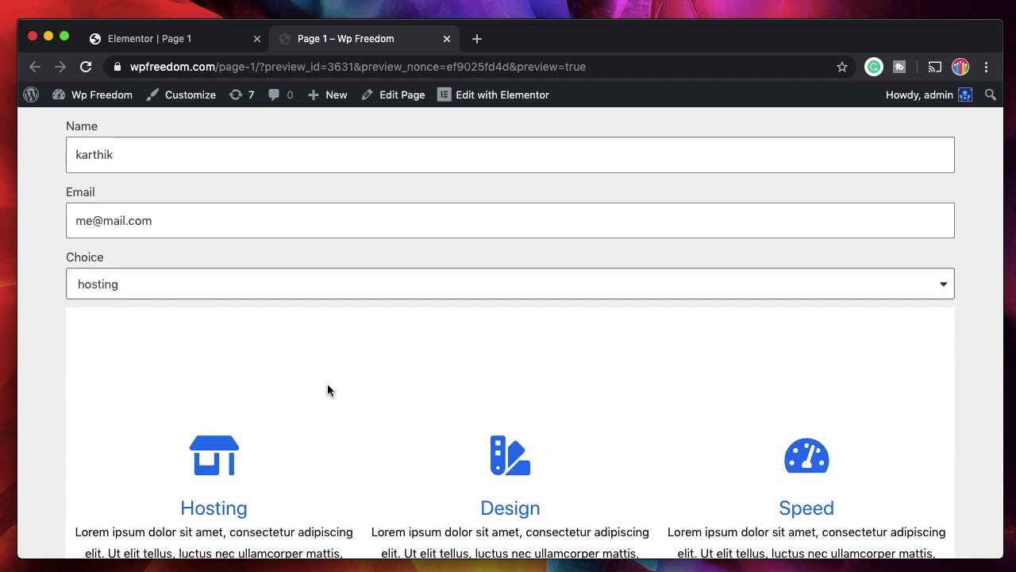
pyautogui.click(170, 44)
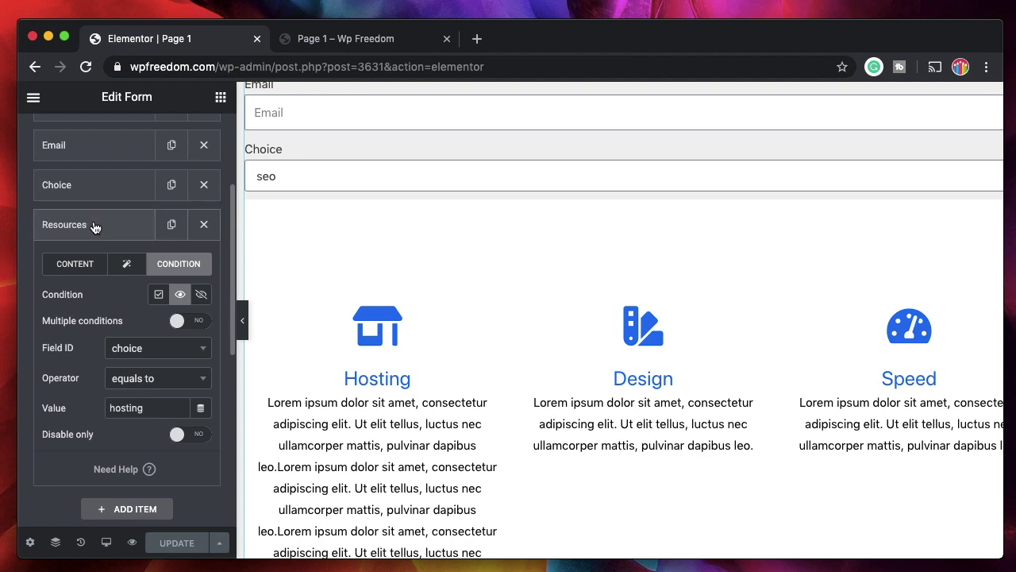
pyautogui.click(93, 226)
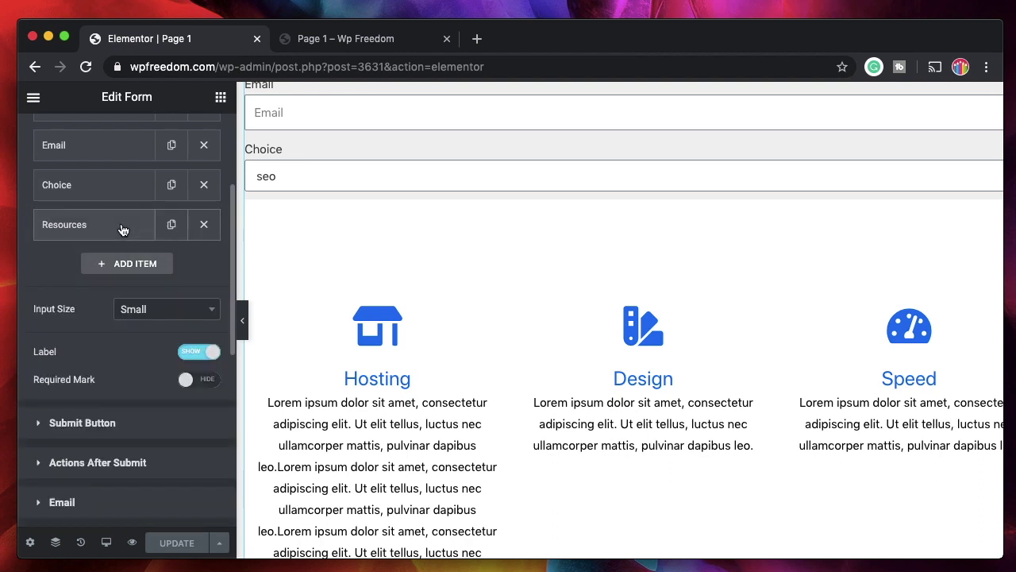
pyautogui.click(125, 230)
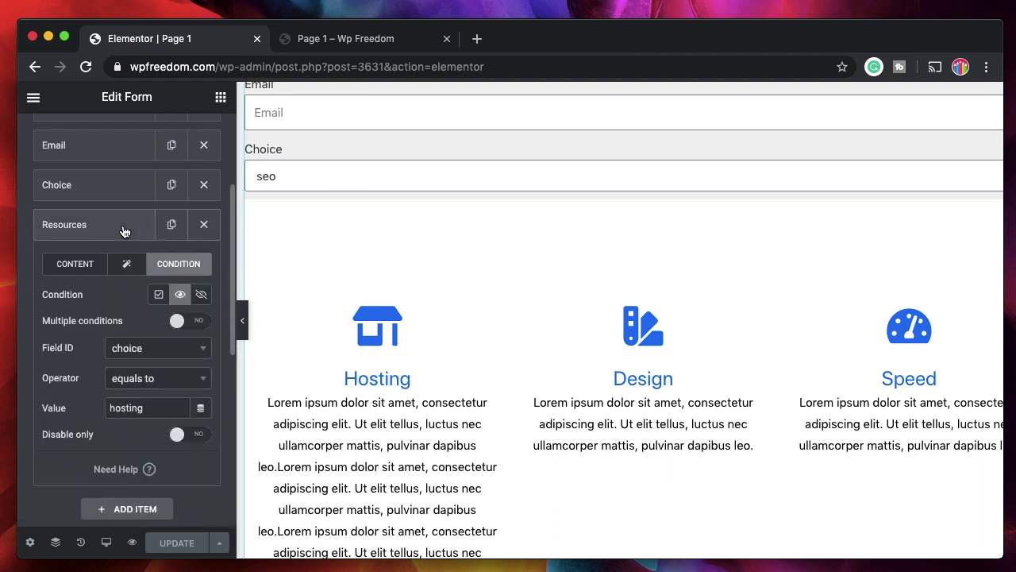
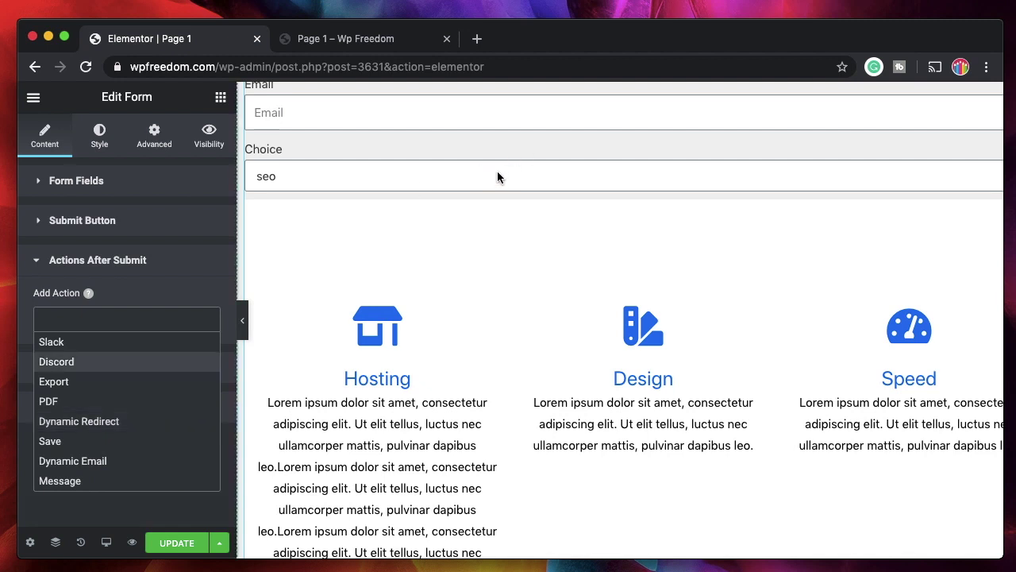
pyautogui.click(137, 421)
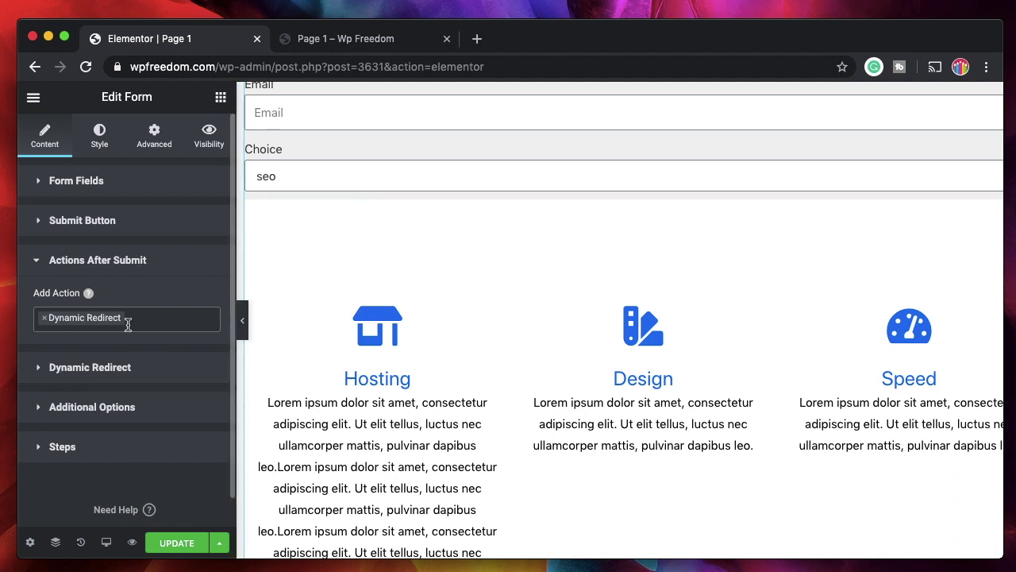
pyautogui.click(89, 370)
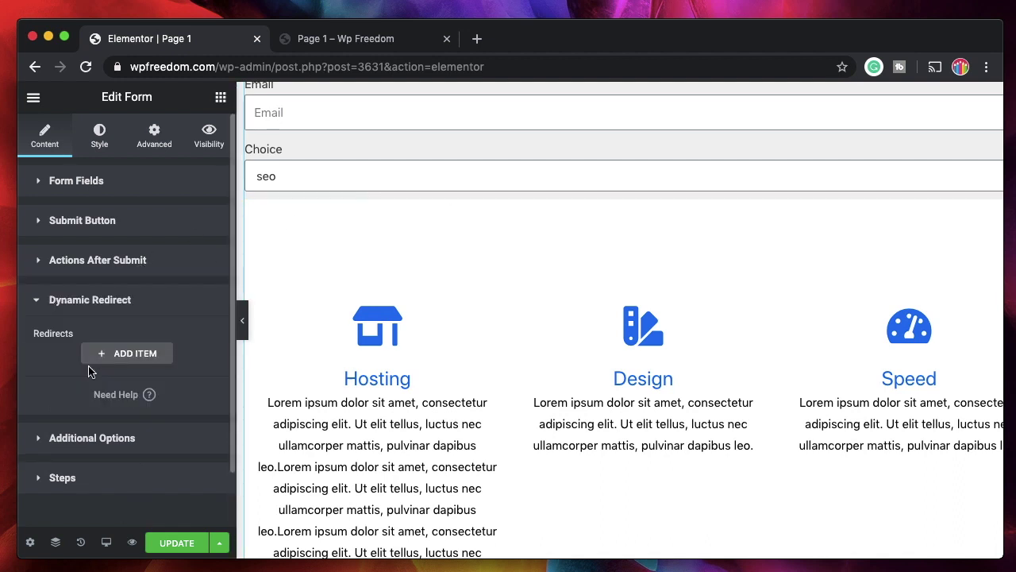
pyautogui.click(115, 354)
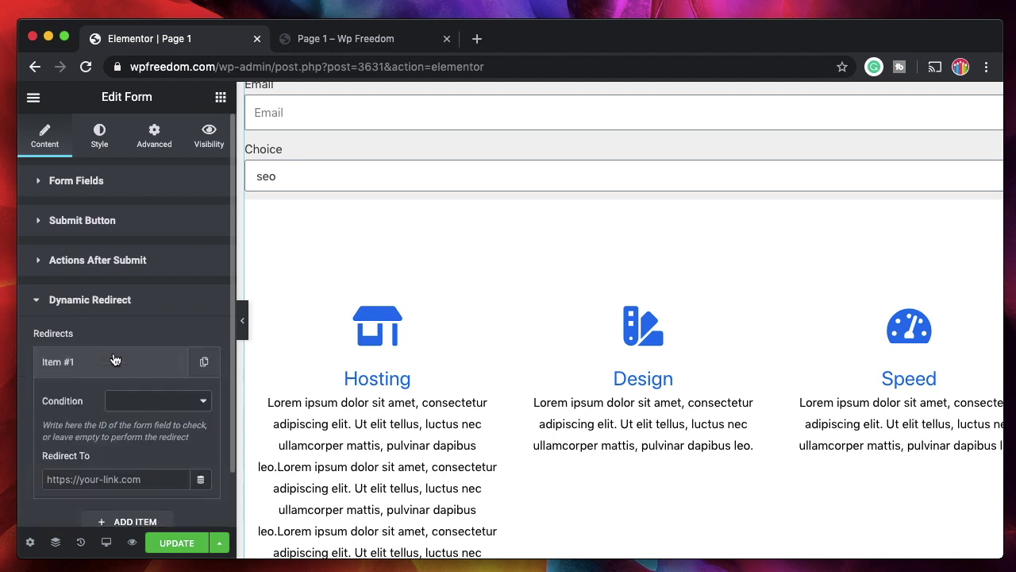
pyautogui.click(166, 407)
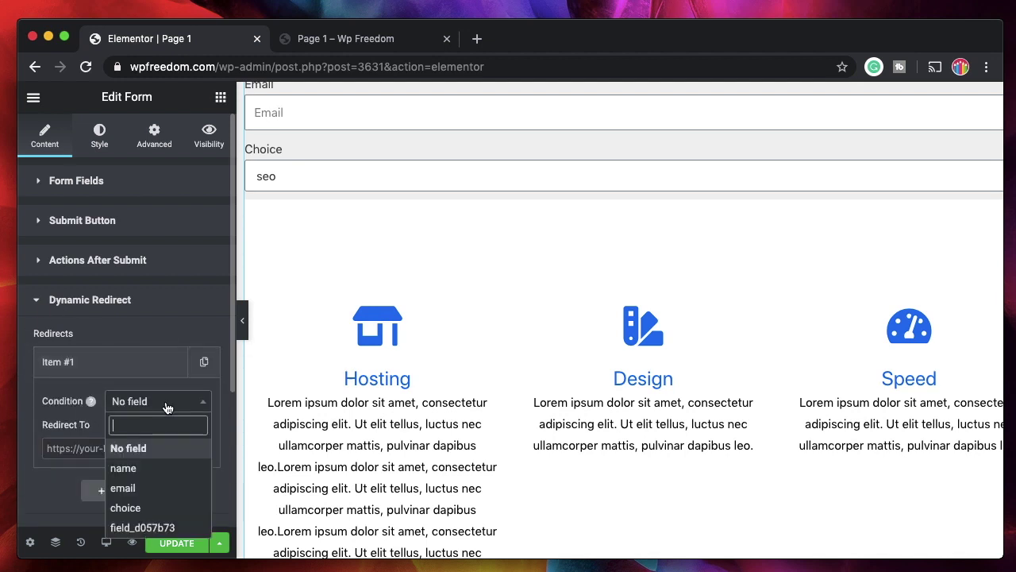
pyautogui.click(153, 508)
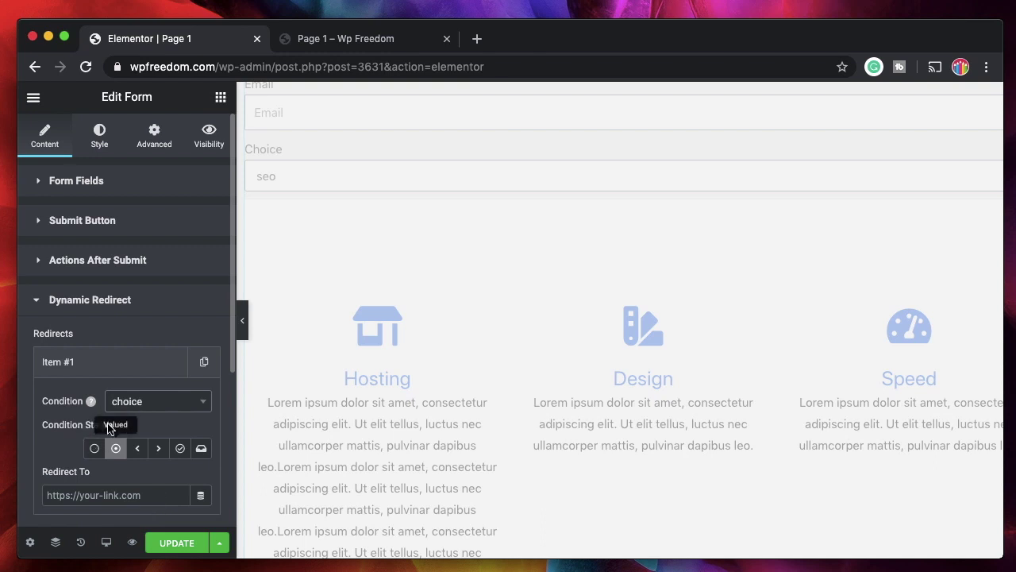
pyautogui.scroll(-3, 119, 413)
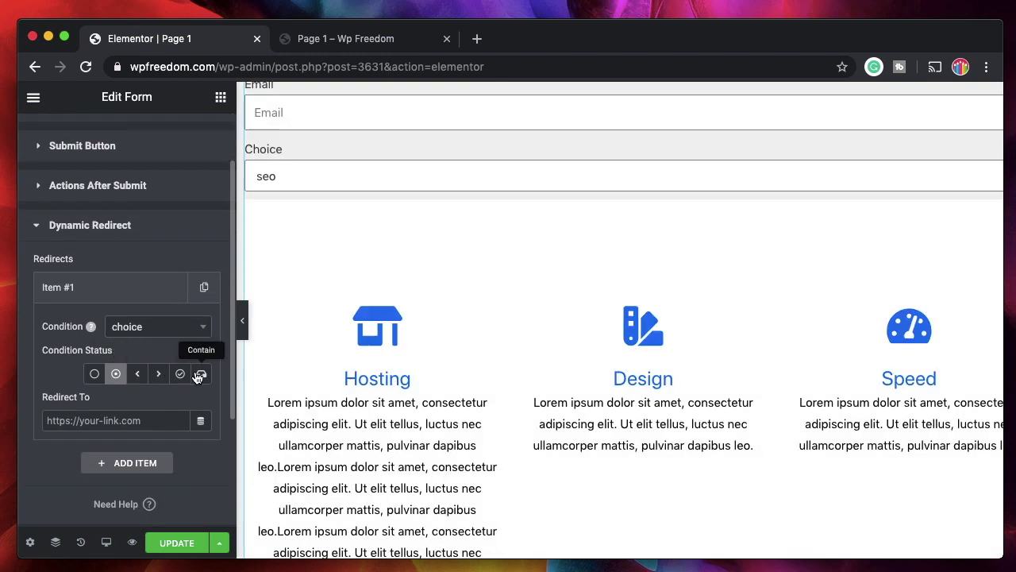
pyautogui.click(181, 374)
pyautogui.click(154, 405)
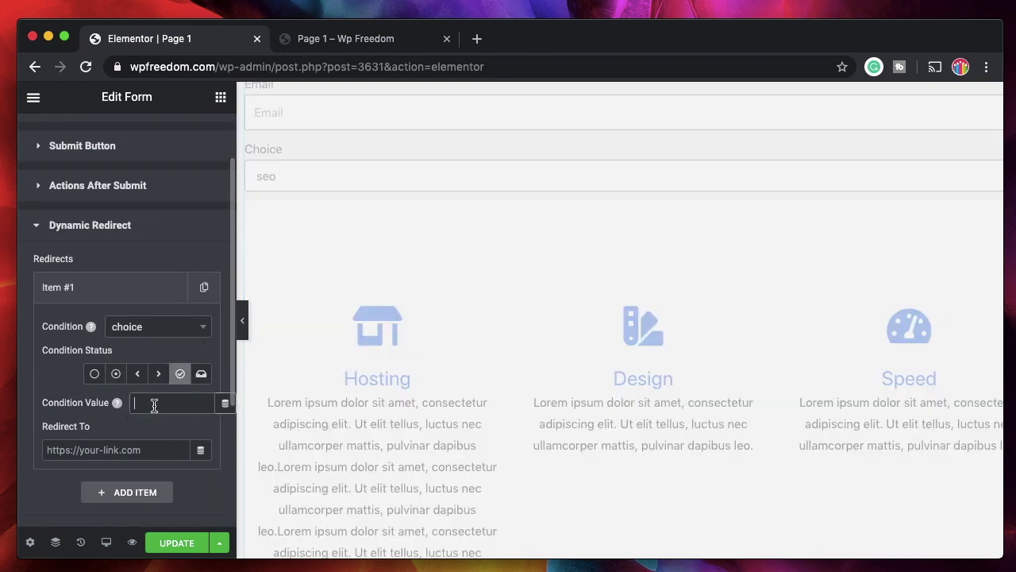
pyautogui.click(103, 449)
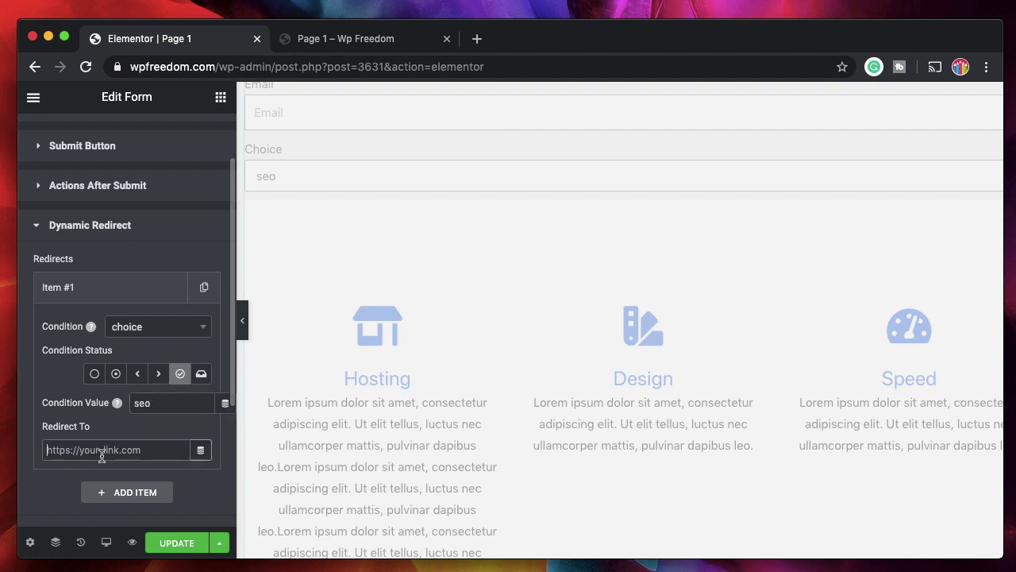
pyautogui.write('https')
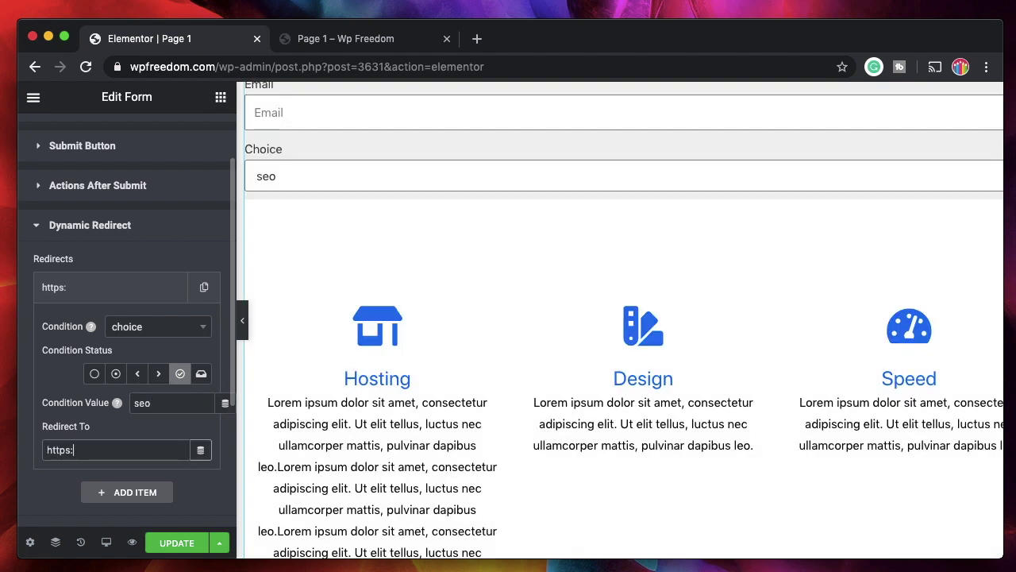
pyautogui.write('://wpfredom.c')
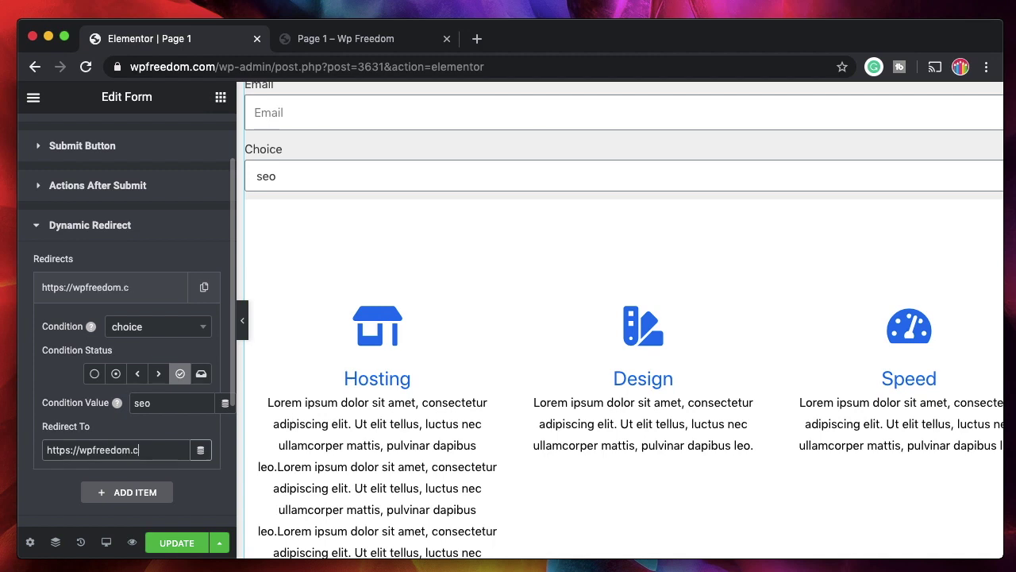
pyautogui.write('om/page-2')
pyautogui.click(95, 235)
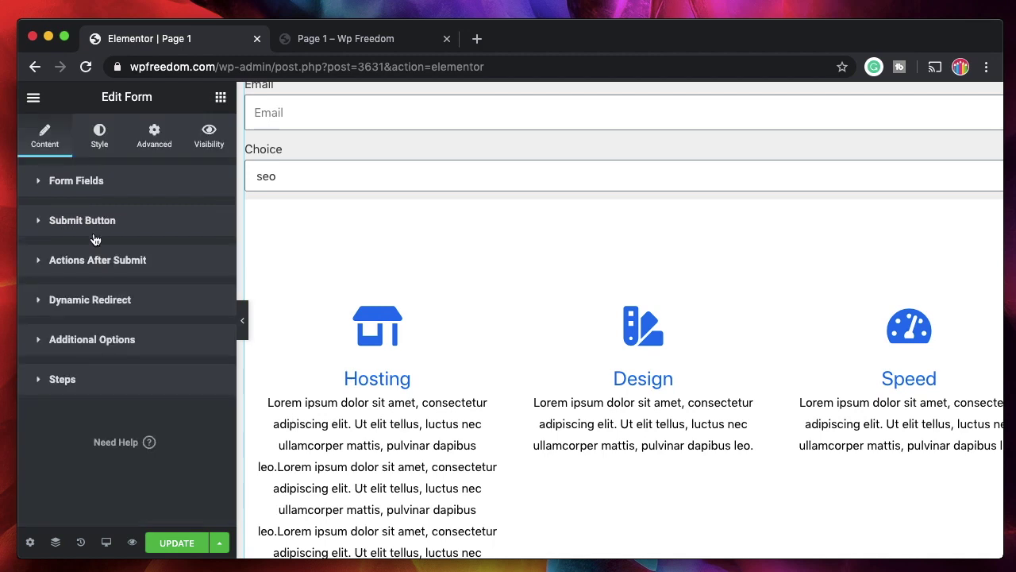
# Save, then add a second redirect rule conditioned on the choice field
pyautogui.click(171, 543)
pyautogui.click(90, 299)
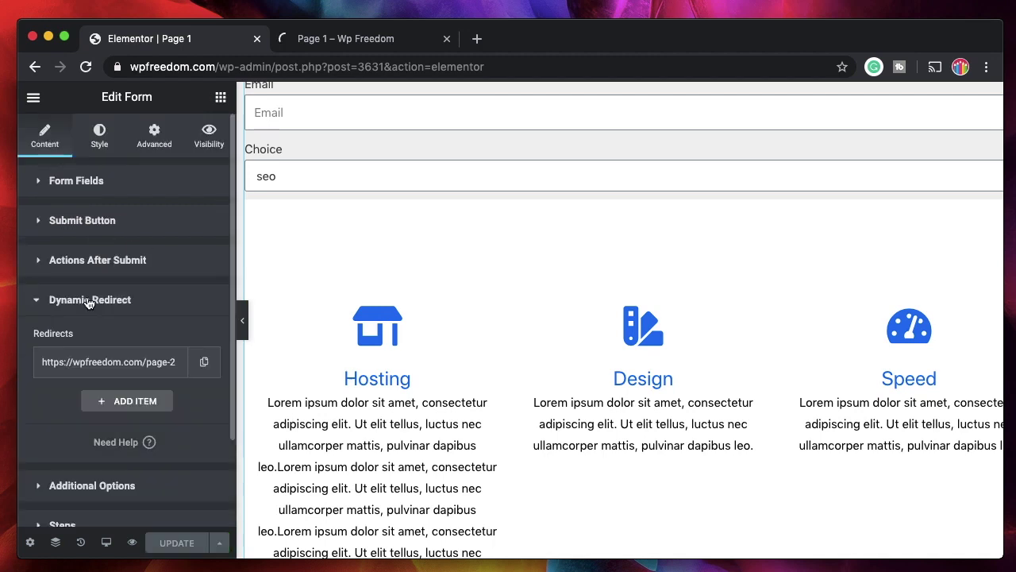
pyautogui.click(128, 404)
pyautogui.click(195, 349)
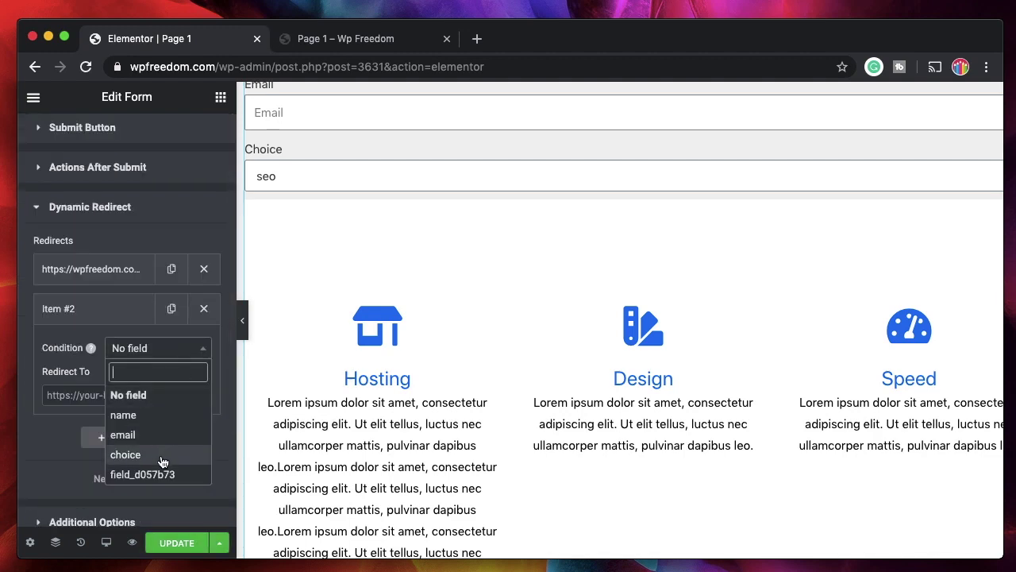
pyautogui.click(162, 461)
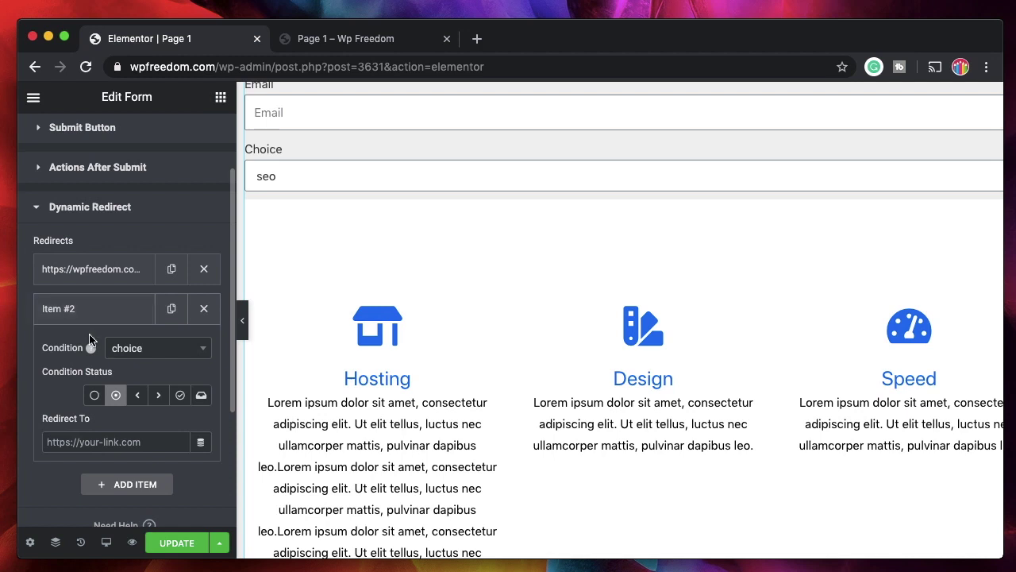
pyautogui.click(105, 442)
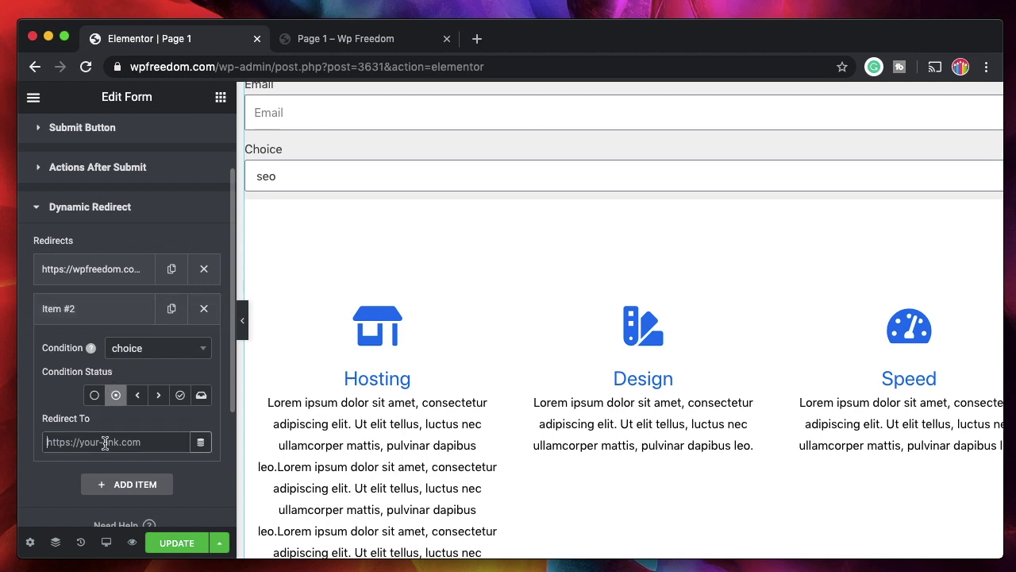
pyautogui.write('https://wpfree')
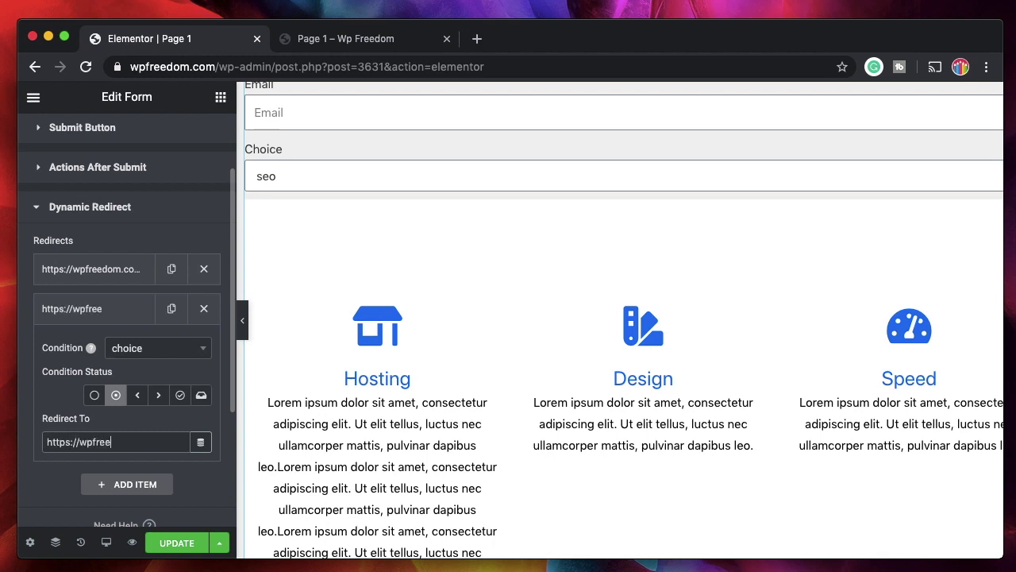
pyautogui.write('dom.com')
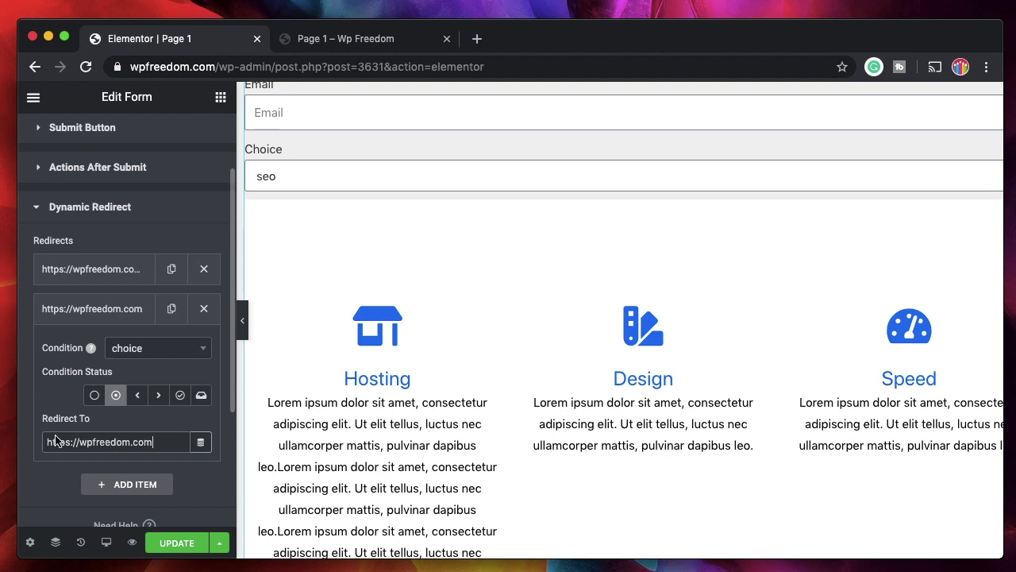
pyautogui.click(81, 316)
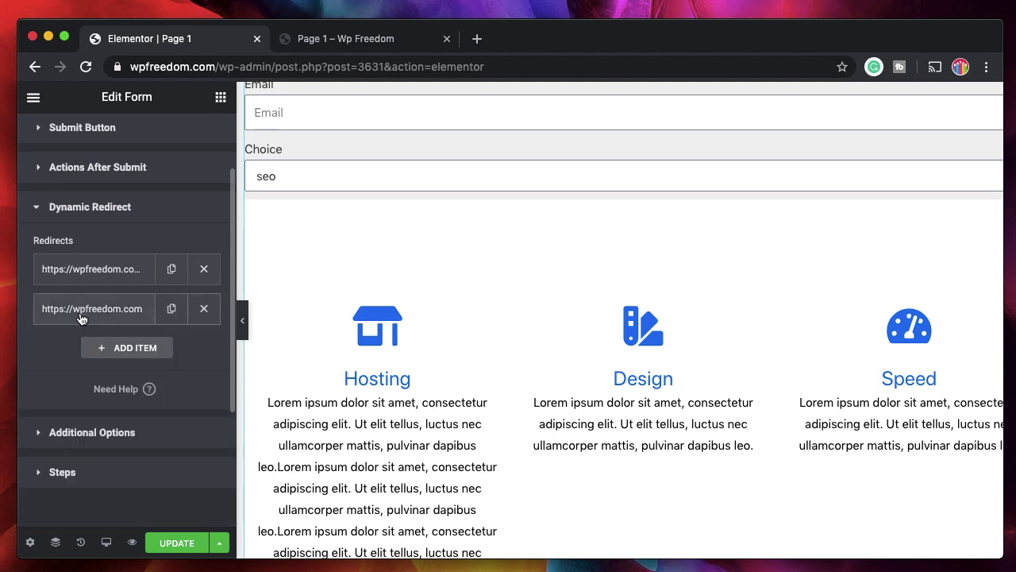
pyautogui.click(176, 542)
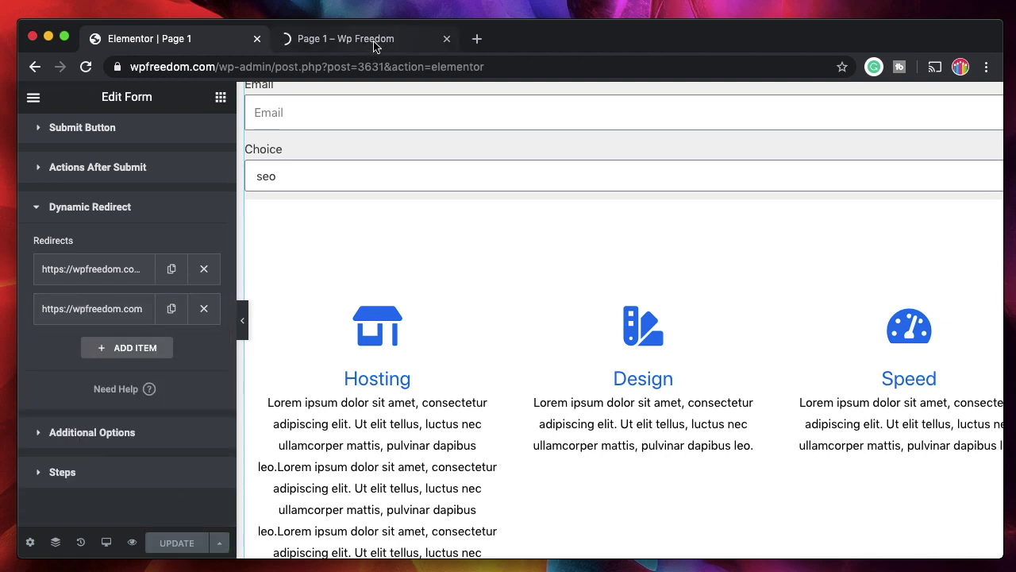
# Submit the Page 1 preview form with a name, an e-mail and hosting chosen
pyautogui.click(373, 38)
pyautogui.click(296, 157)
pyautogui.write('kaak')
pyautogui.press('Tab')
pyautogui.click(266, 284)
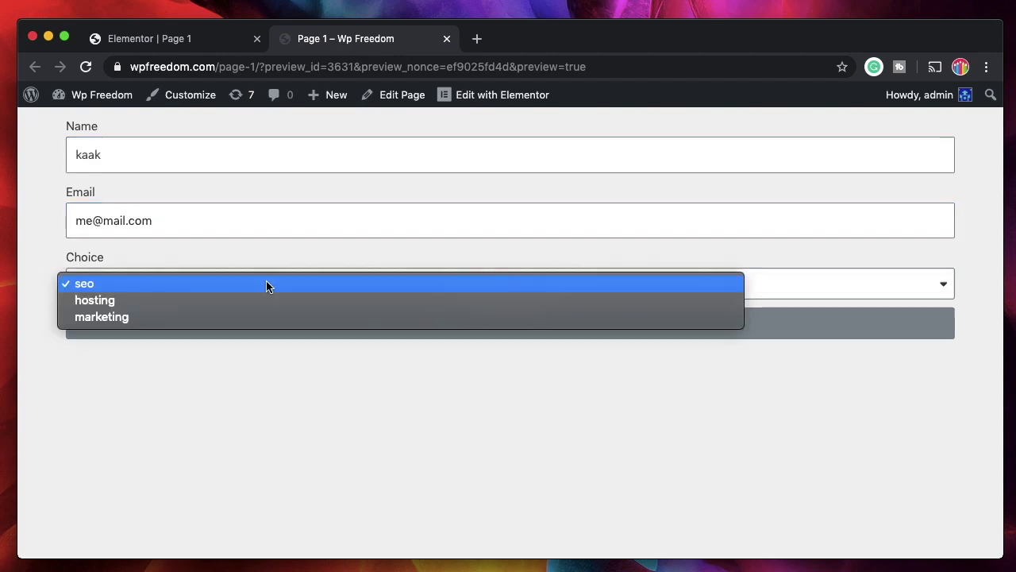
pyautogui.click(227, 301)
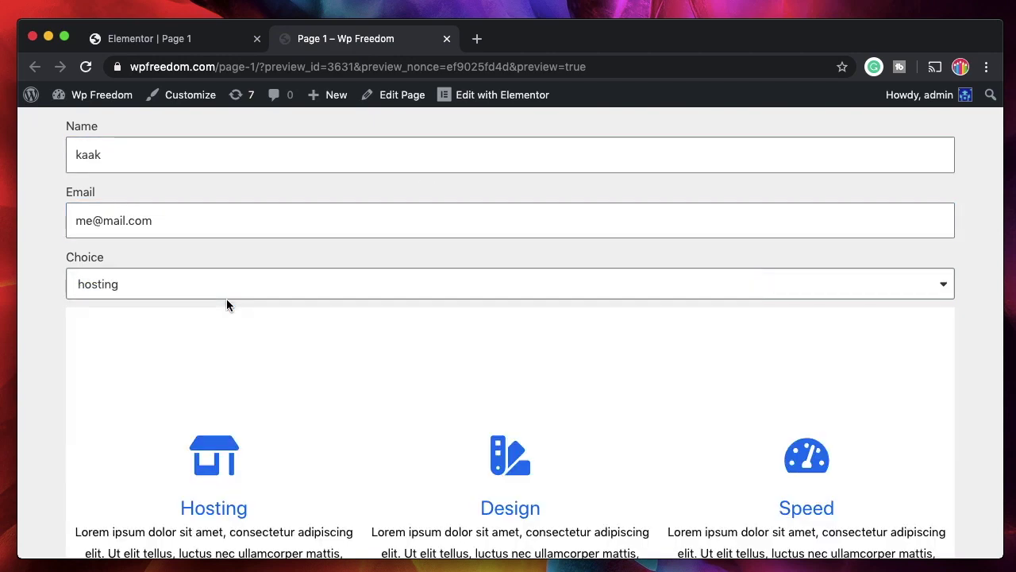
pyautogui.scroll(-5, 185, 480)
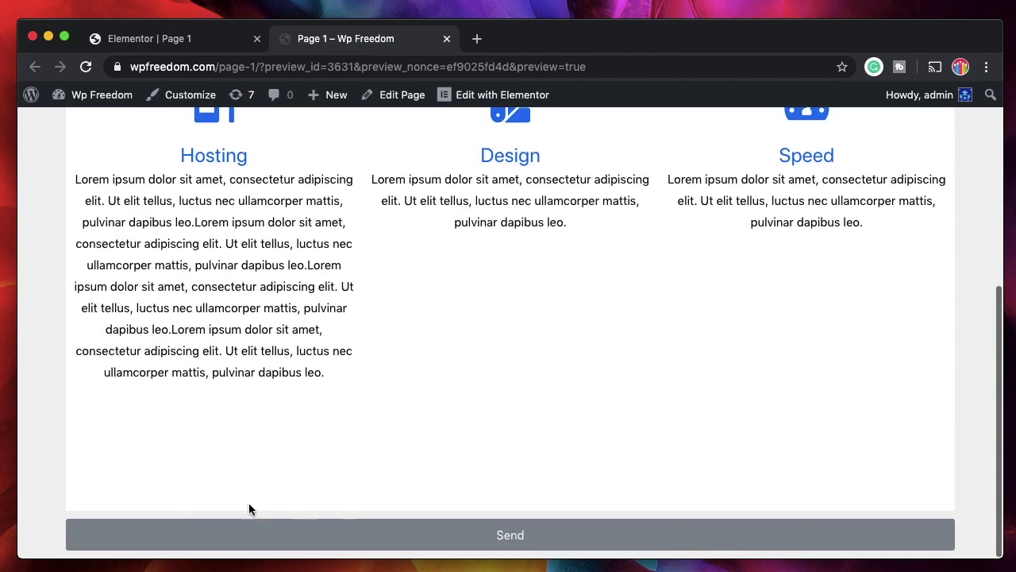
pyautogui.click(286, 533)
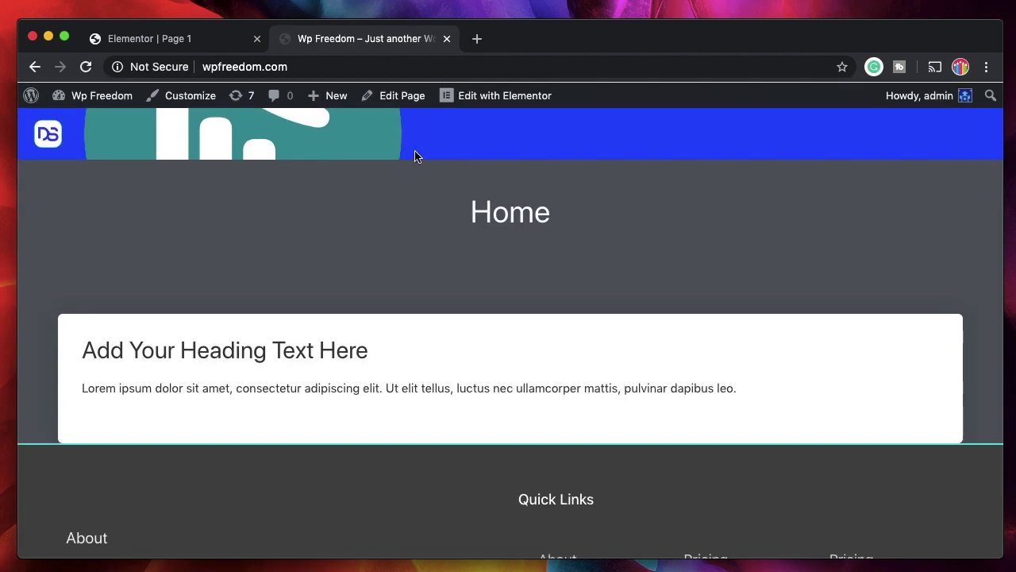
# Go back and resubmit the form with a name, e-mail and seo, then check the page-2 address
pyautogui.press('super+bracketleft')
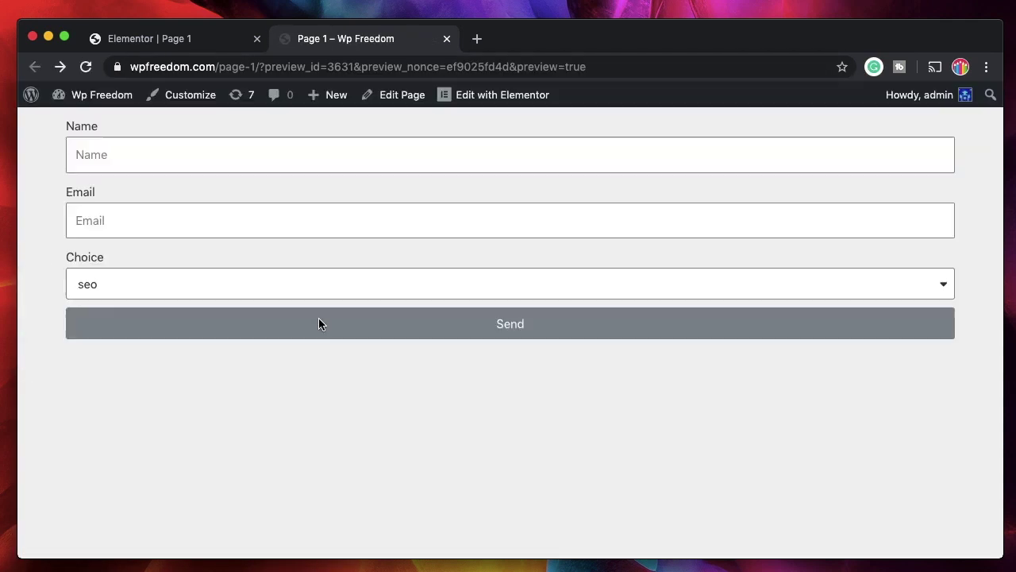
pyautogui.click(212, 146)
pyautogui.write('kakak')
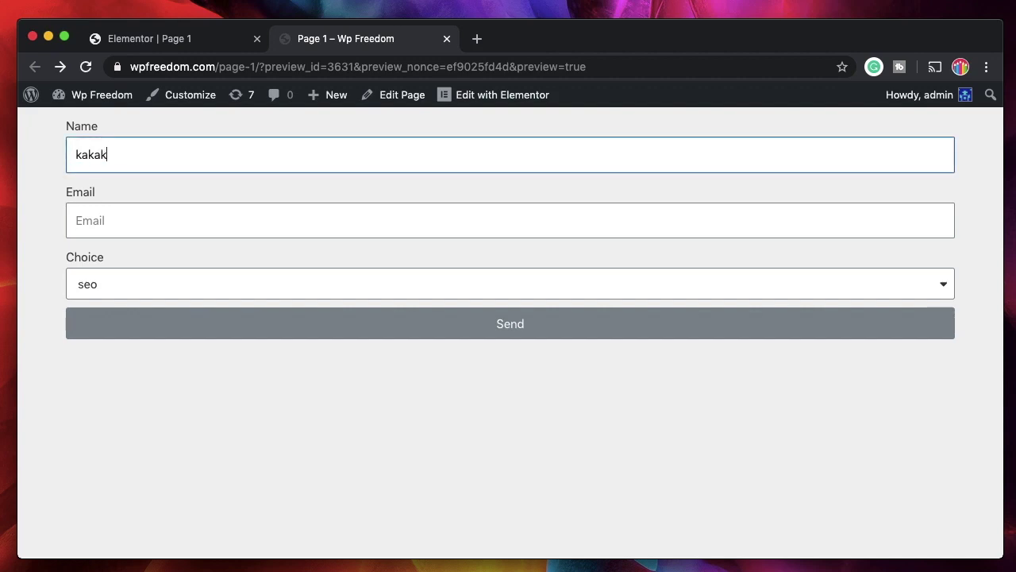
pyautogui.click(77, 220)
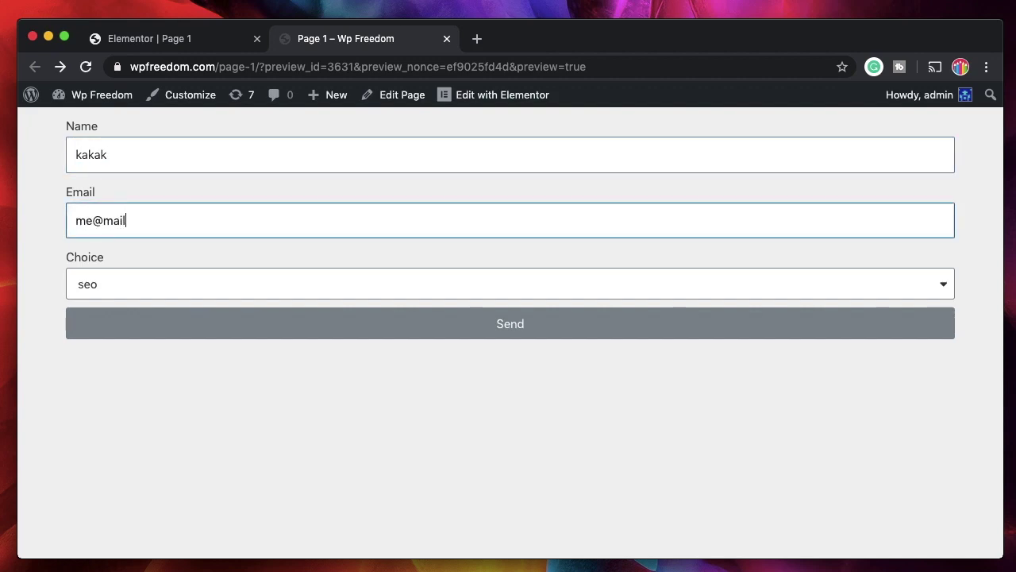
pyautogui.click(185, 284)
pyautogui.click(167, 284)
pyautogui.click(177, 323)
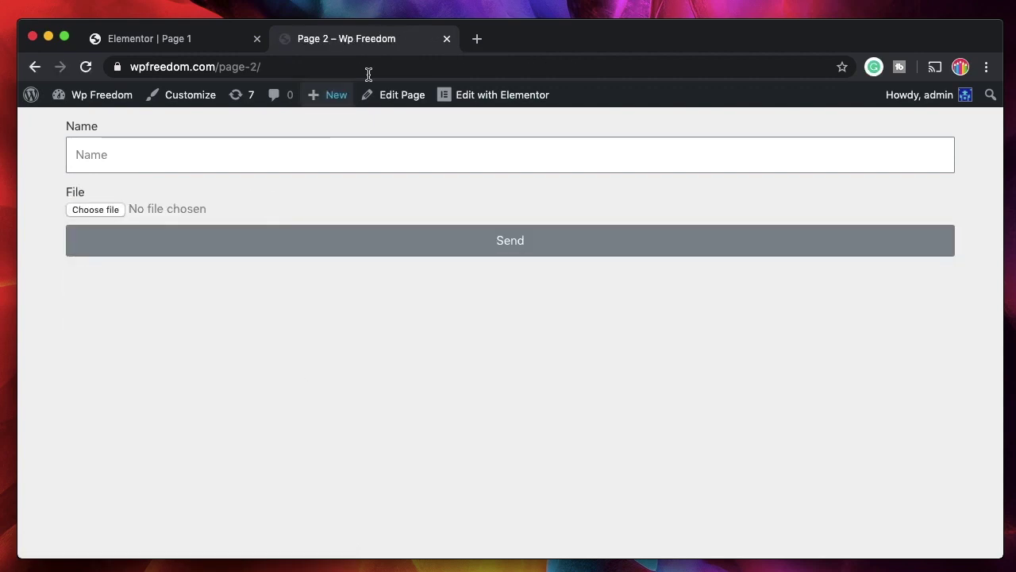
pyautogui.click(302, 66)
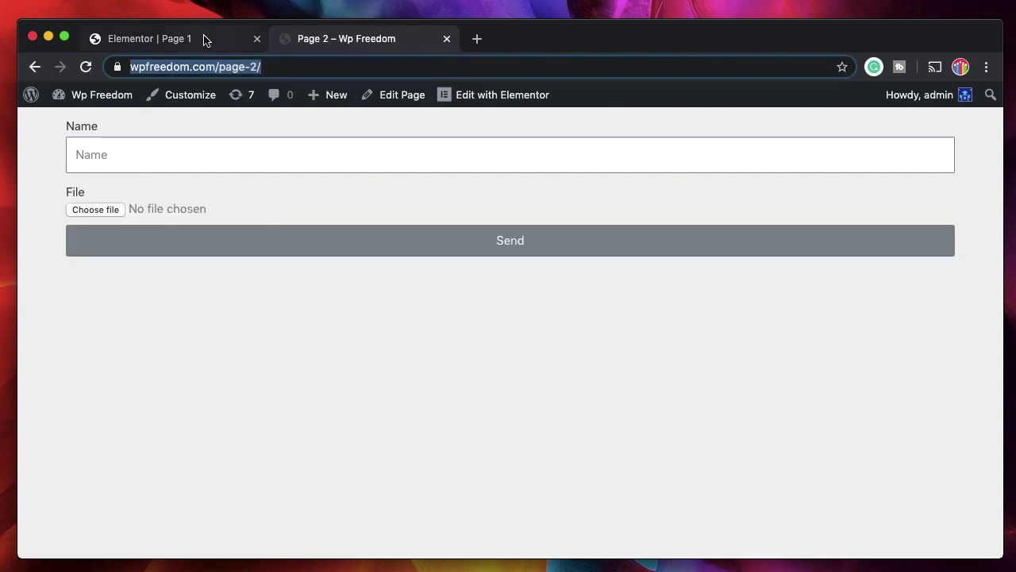
# Back in the editor, review the two redirect rules in the Dynamic Redirect settings
pyautogui.click(204, 39)
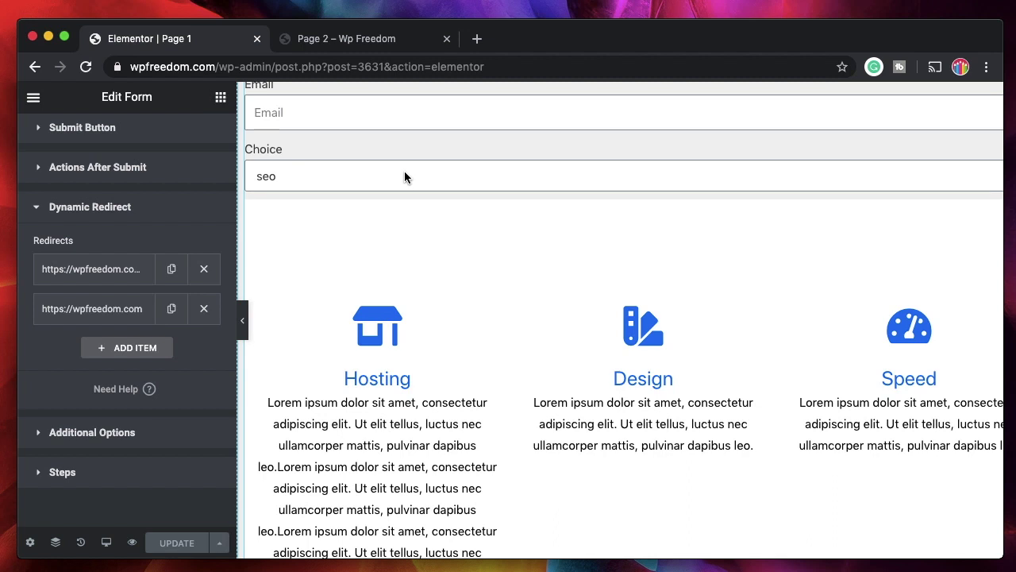
pyautogui.click(148, 207)
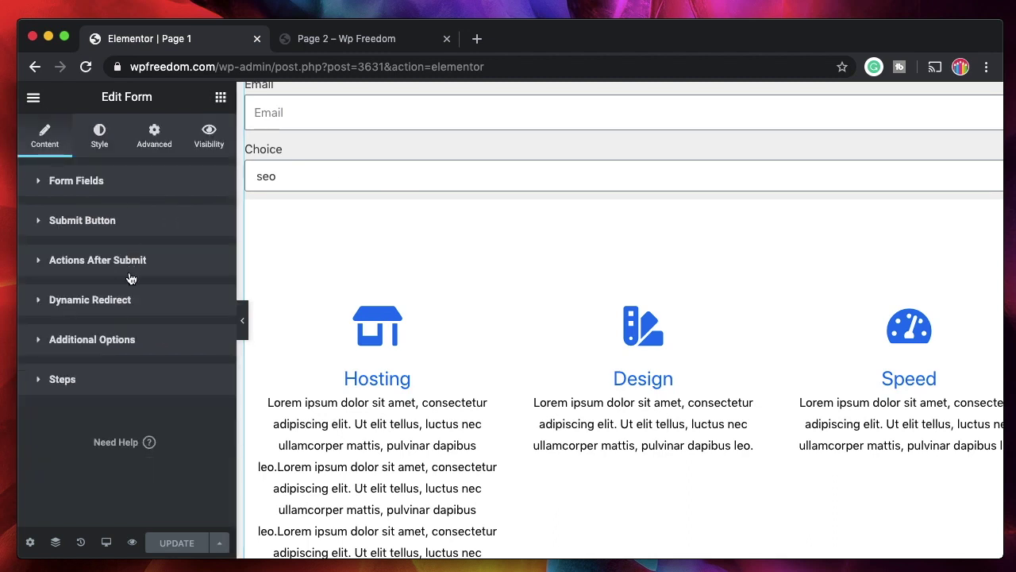
pyautogui.click(119, 302)
pyautogui.click(119, 301)
pyautogui.click(121, 302)
pyautogui.click(110, 294)
pyautogui.click(99, 302)
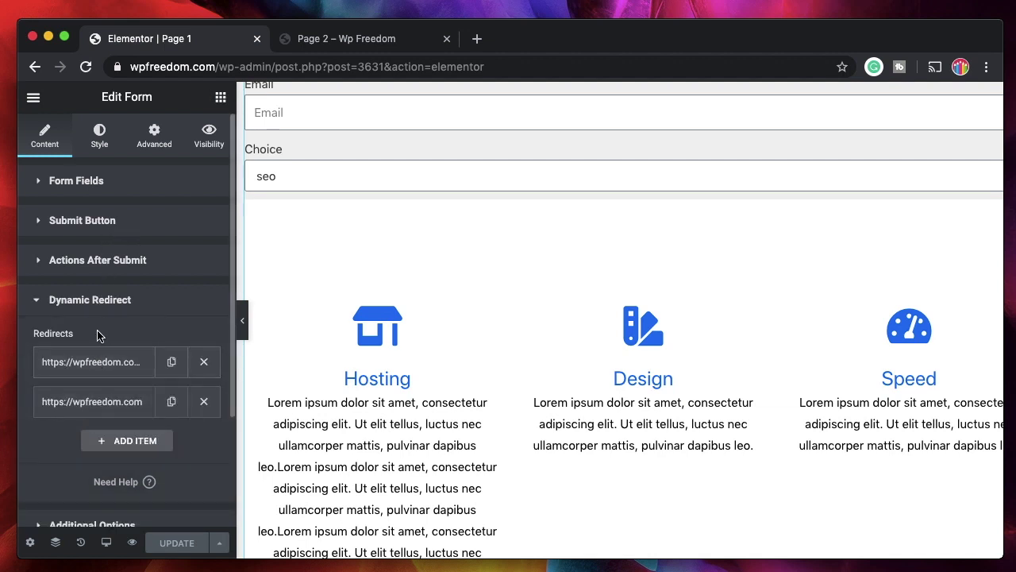
pyautogui.click(94, 308)
# Confirm Actions After Submit includes Dynamic Redirect, leaving the action list unchanged
pyautogui.click(90, 263)
pyautogui.click(137, 315)
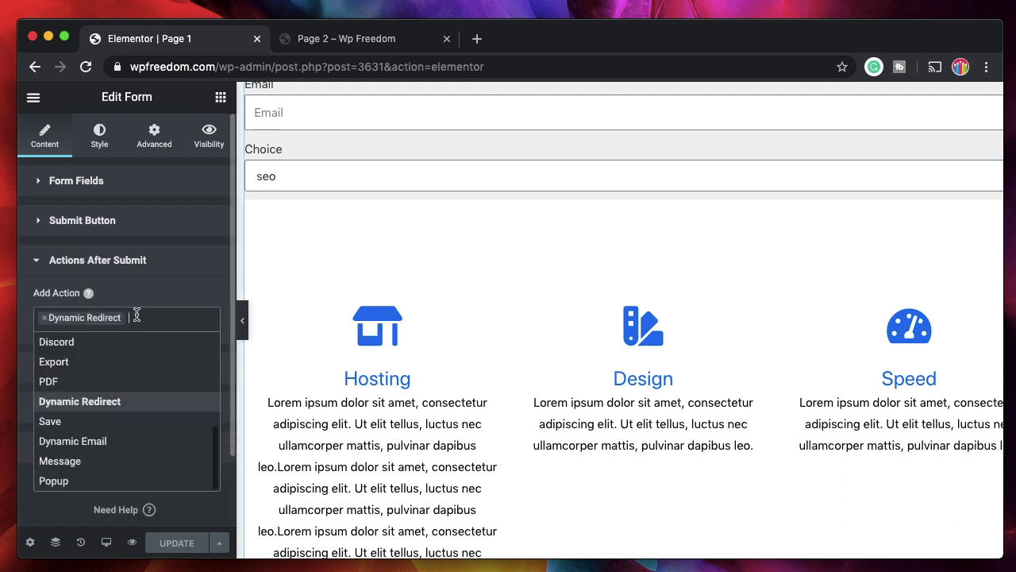
pyautogui.click(139, 342)
pyautogui.click(44, 318)
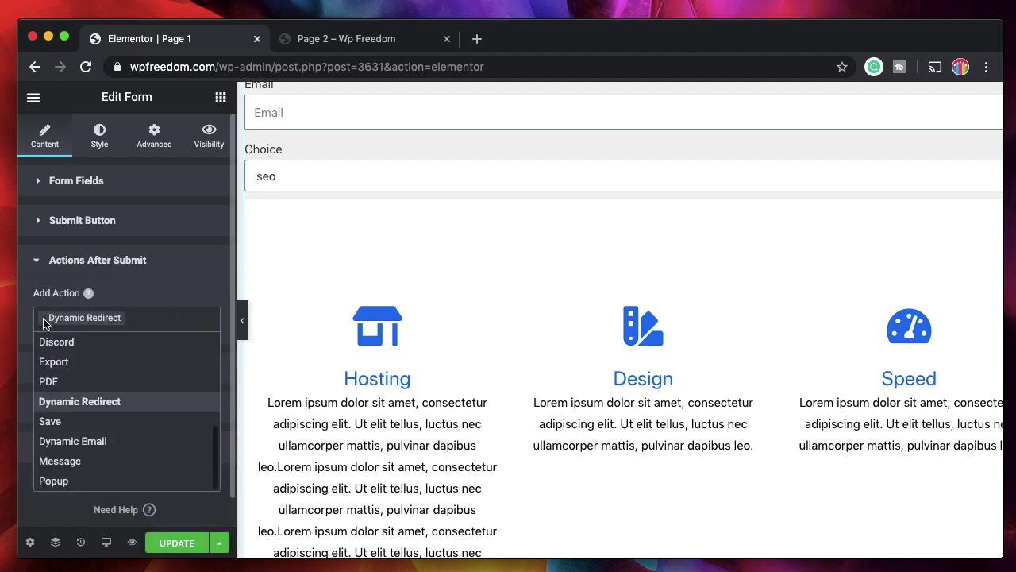
pyautogui.click(149, 261)
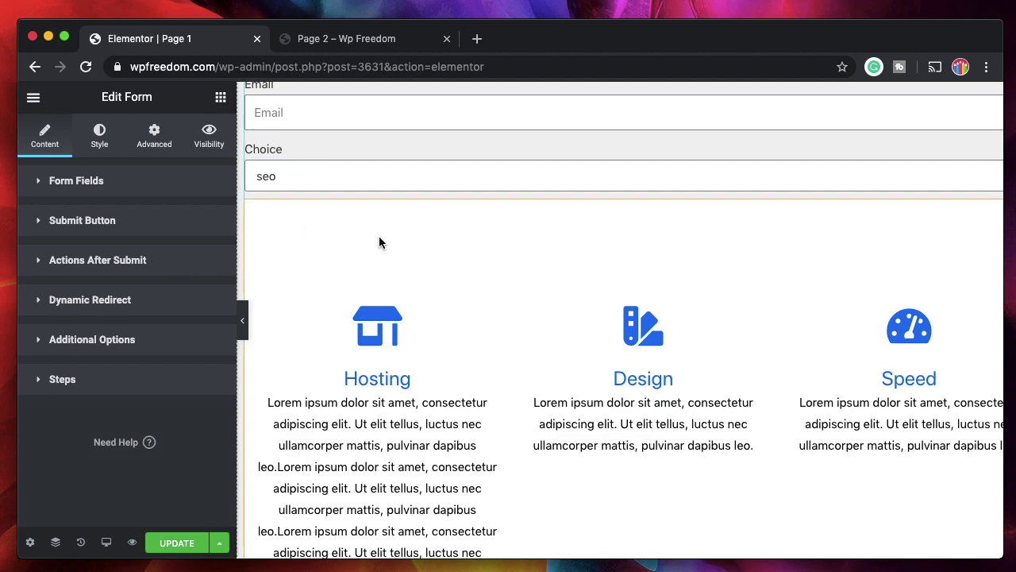
pyautogui.scroll(2, 381, 243)
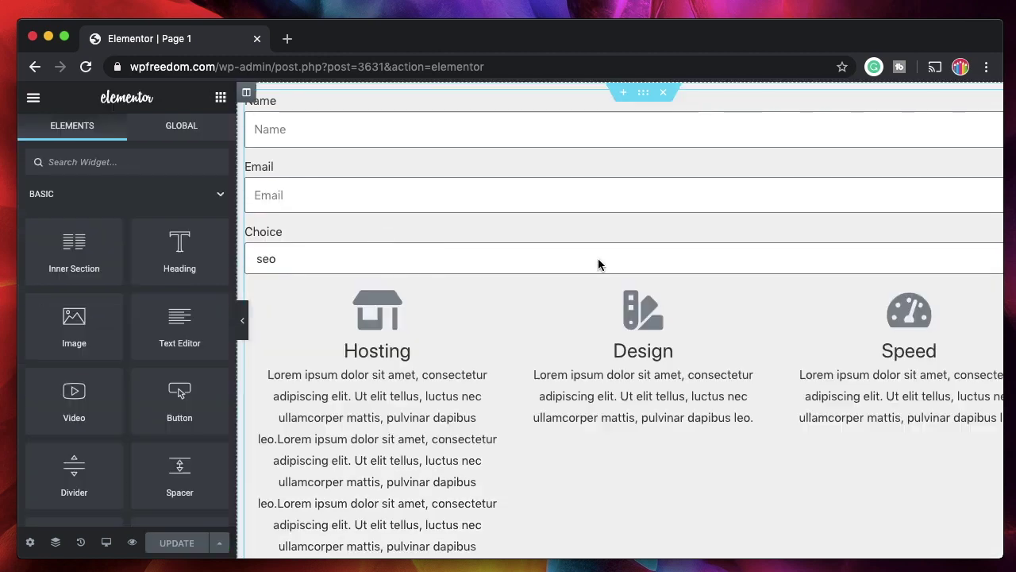
# Set the preview's Choice dropdown to hosting
pyautogui.click(599, 263)
pyautogui.click(539, 265)
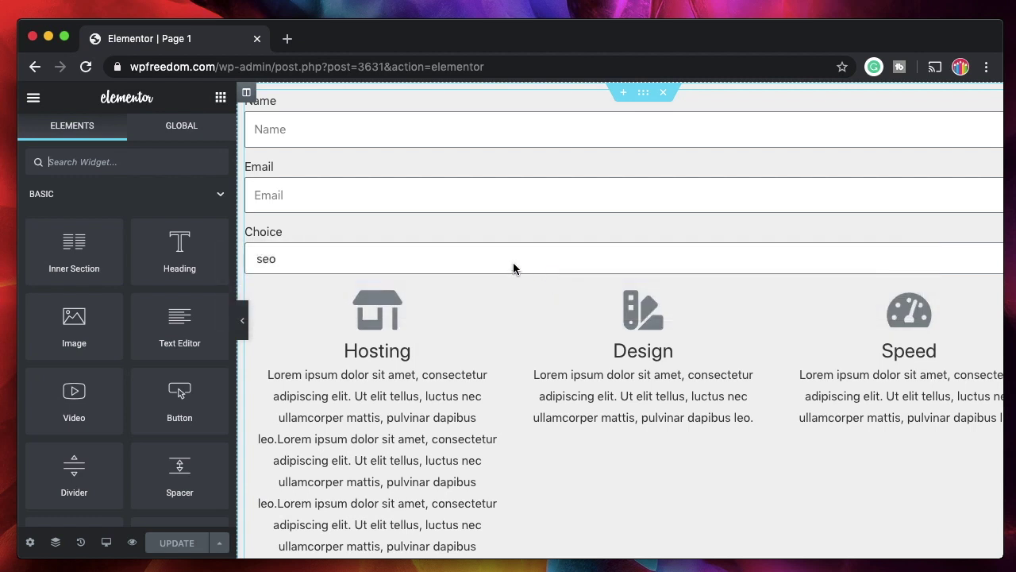
pyautogui.click(515, 268)
pyautogui.click(492, 273)
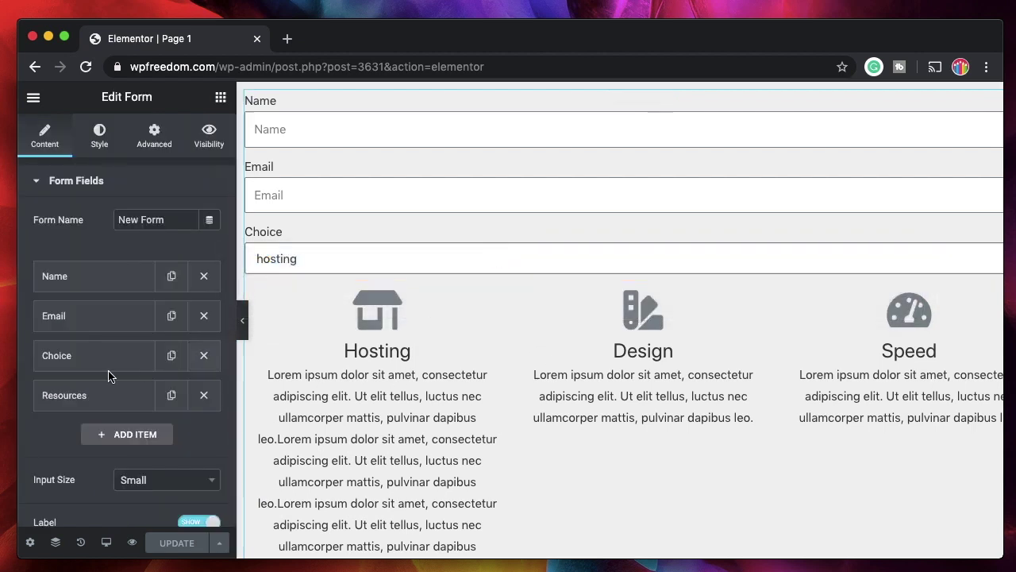
pyautogui.scroll(-2, 109, 320)
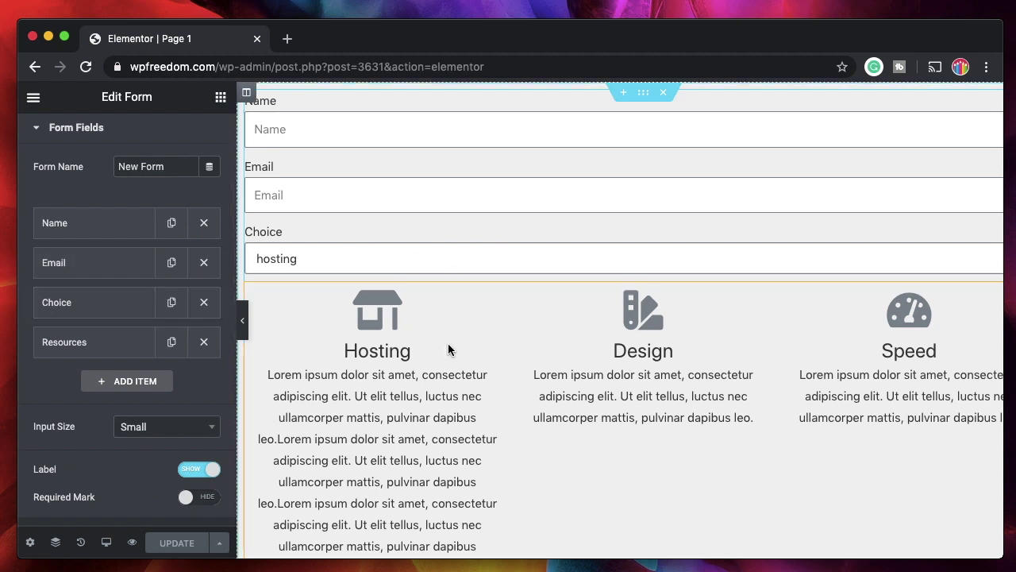
# Review the Choice field's options: seo, hosting, marketing and other
pyautogui.click(92, 305)
pyautogui.scroll(-2, 62, 437)
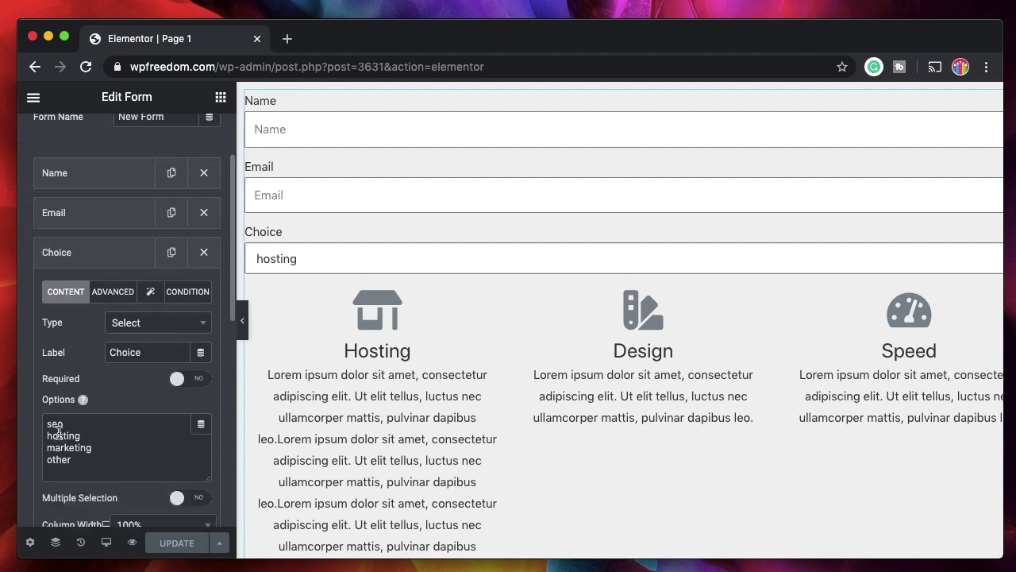
pyautogui.doubleClick(54, 423)
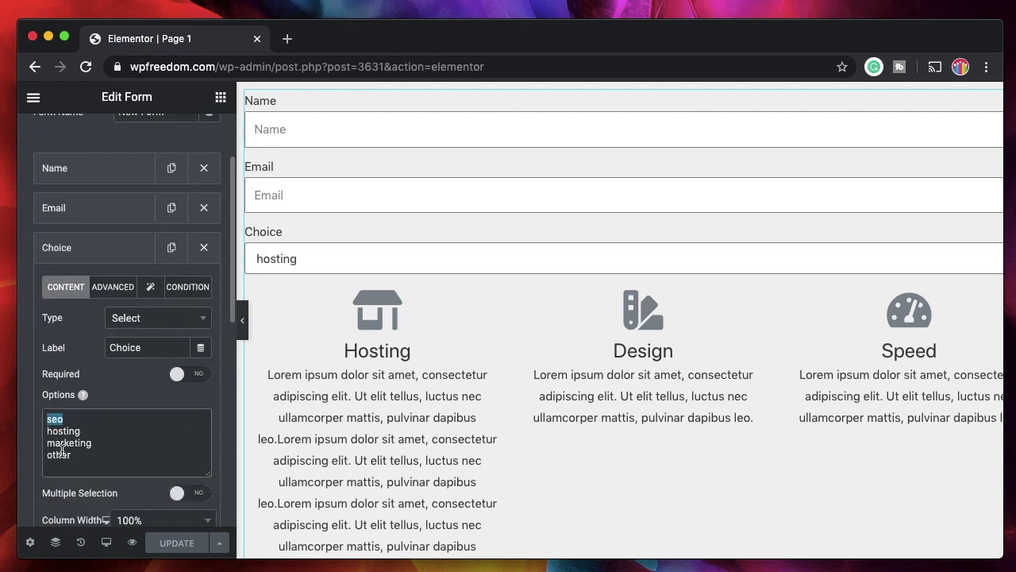
pyautogui.doubleClick(60, 454)
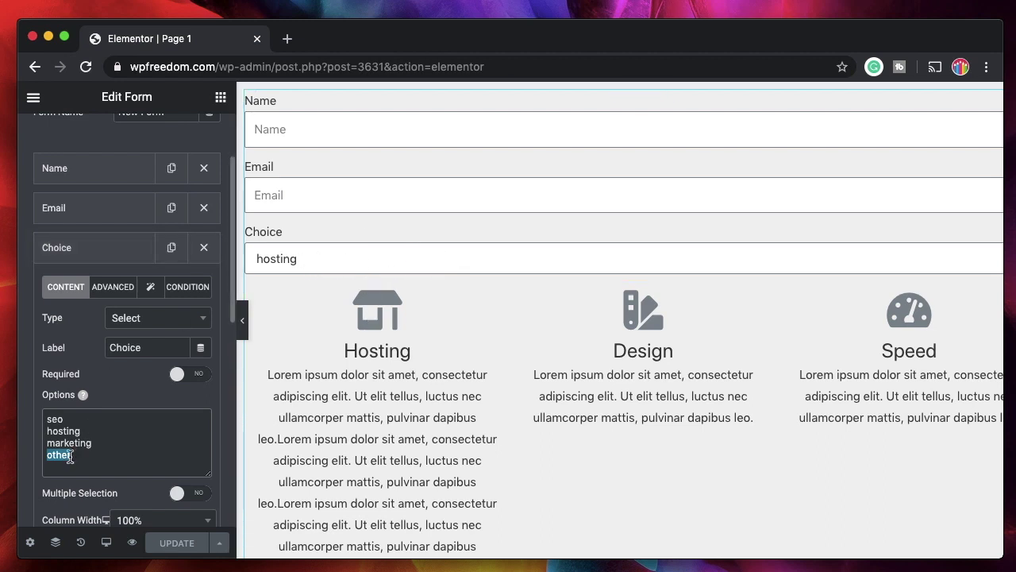
pyautogui.click(90, 255)
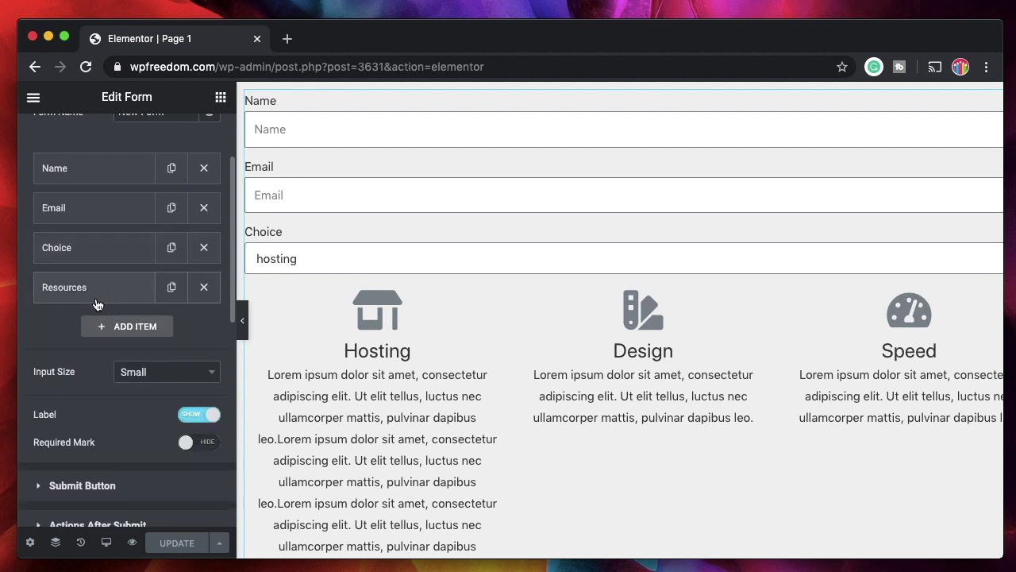
# Add an Acceptance field with text 'I have tried everything above' and an empty label
pyautogui.click(135, 326)
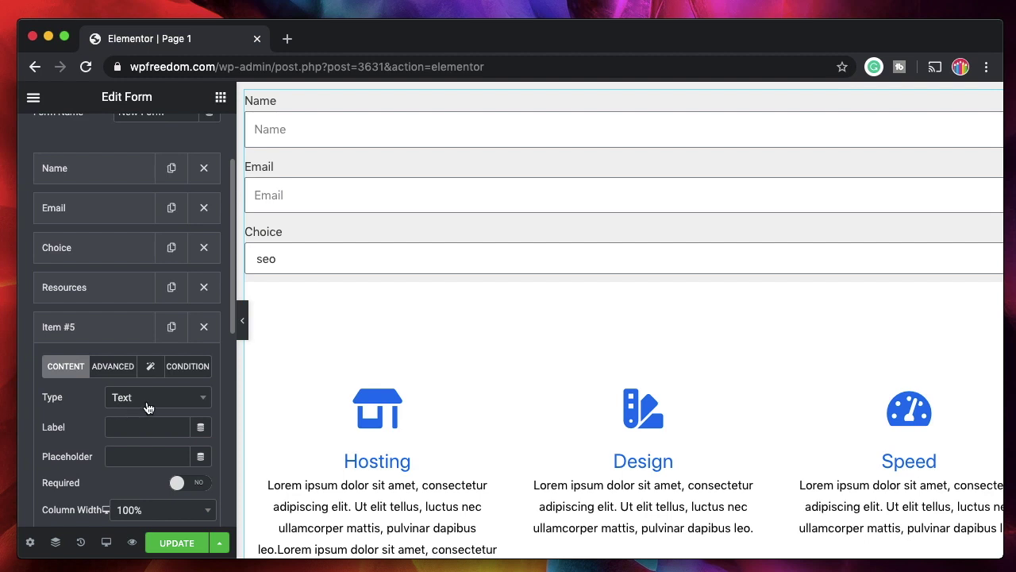
pyautogui.click(145, 399)
pyautogui.write('acc')
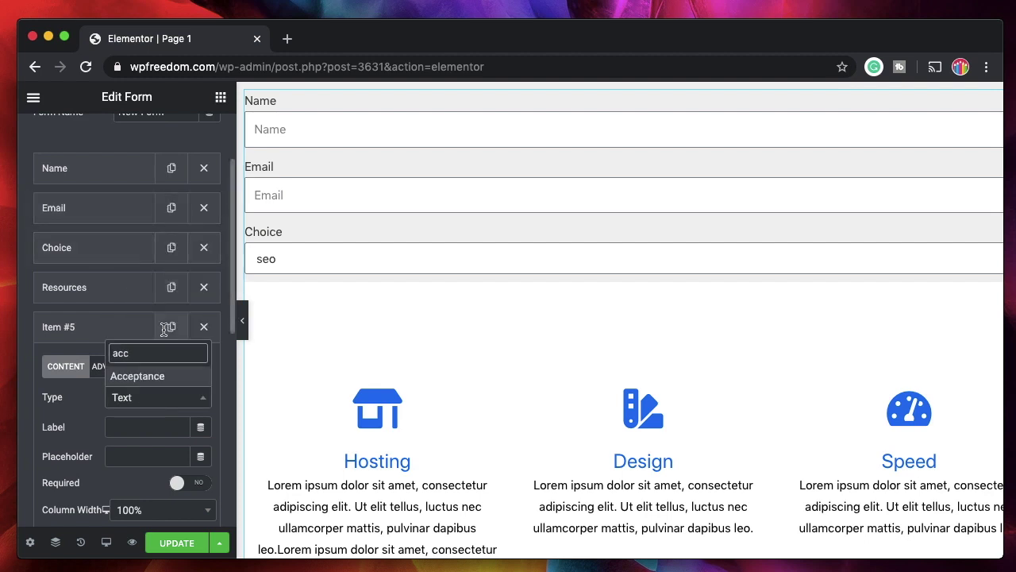
pyautogui.press('Return')
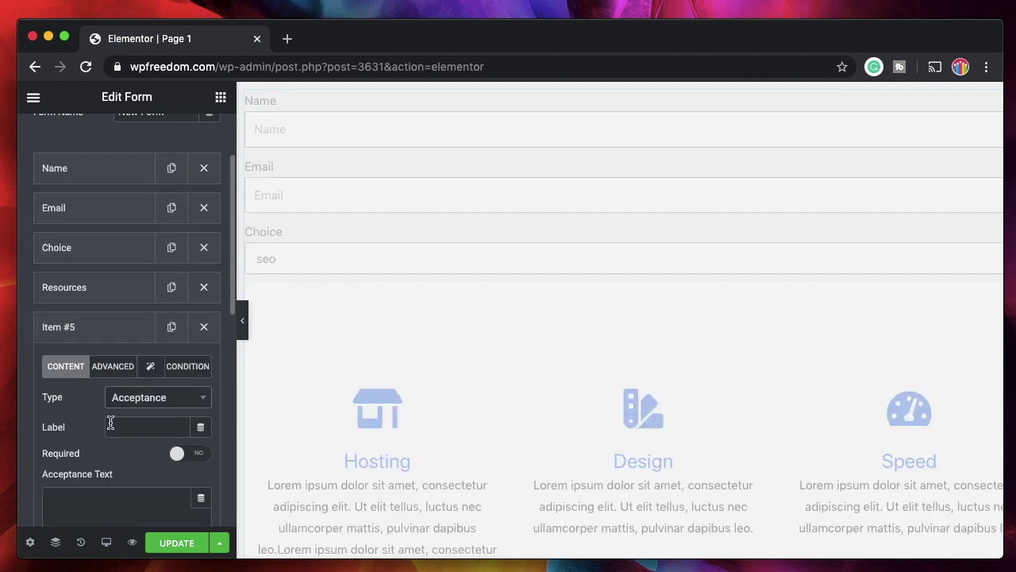
pyautogui.scroll(-2, 109, 422)
pyautogui.click(88, 422)
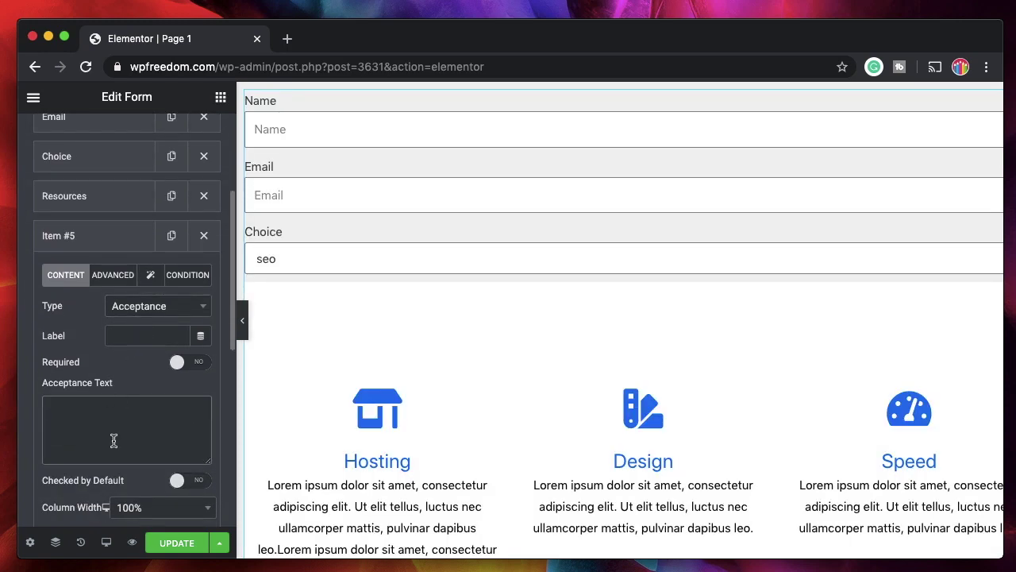
pyautogui.write('I have tried everything above')
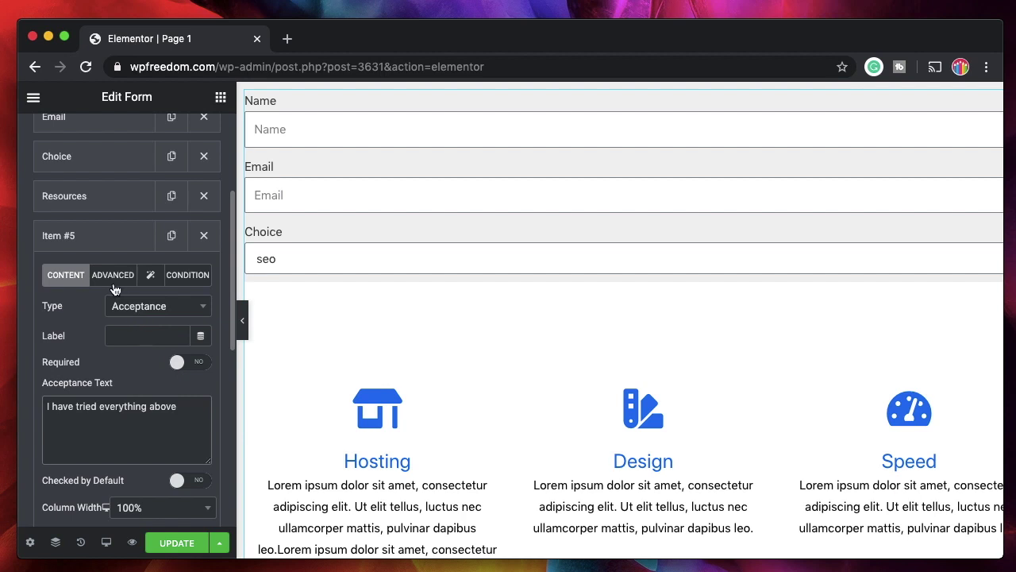
pyautogui.click(114, 276)
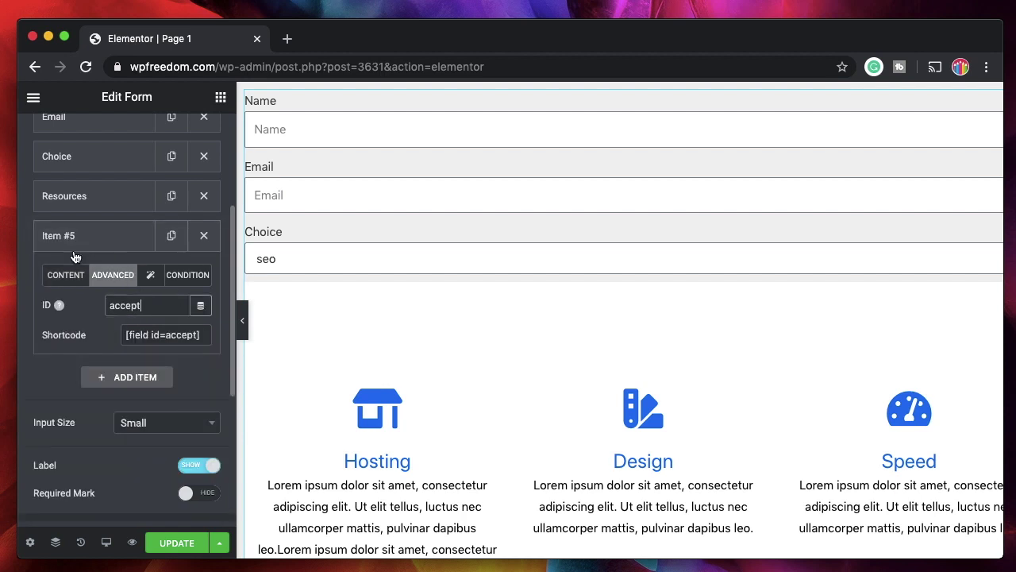
pyautogui.click(70, 275)
pyautogui.doubleClick(127, 335)
pyautogui.press('BackSpace')
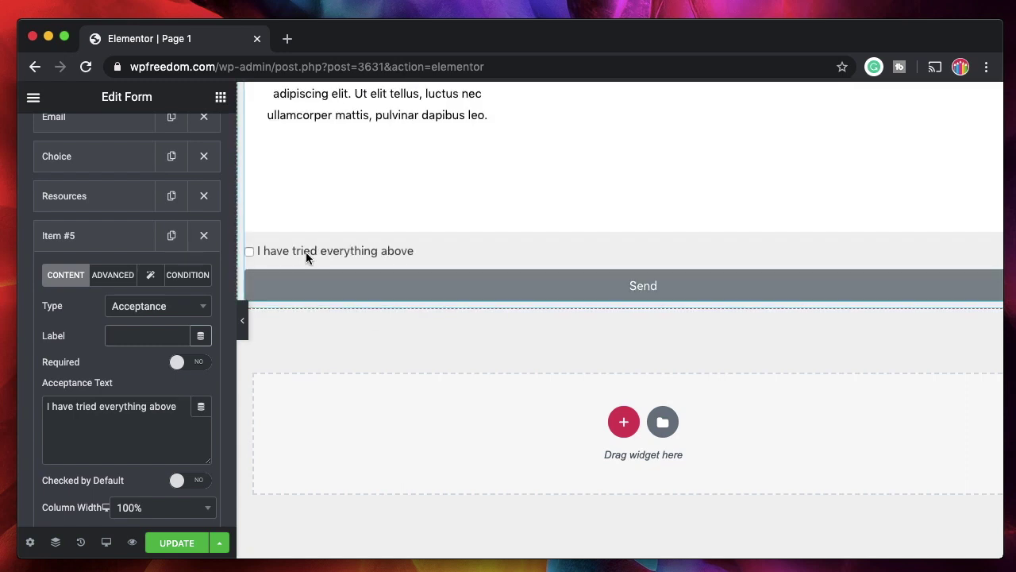
# Show the acceptance field only when the choice field equals other
pyautogui.click(188, 275)
pyautogui.click(180, 305)
pyautogui.click(197, 358)
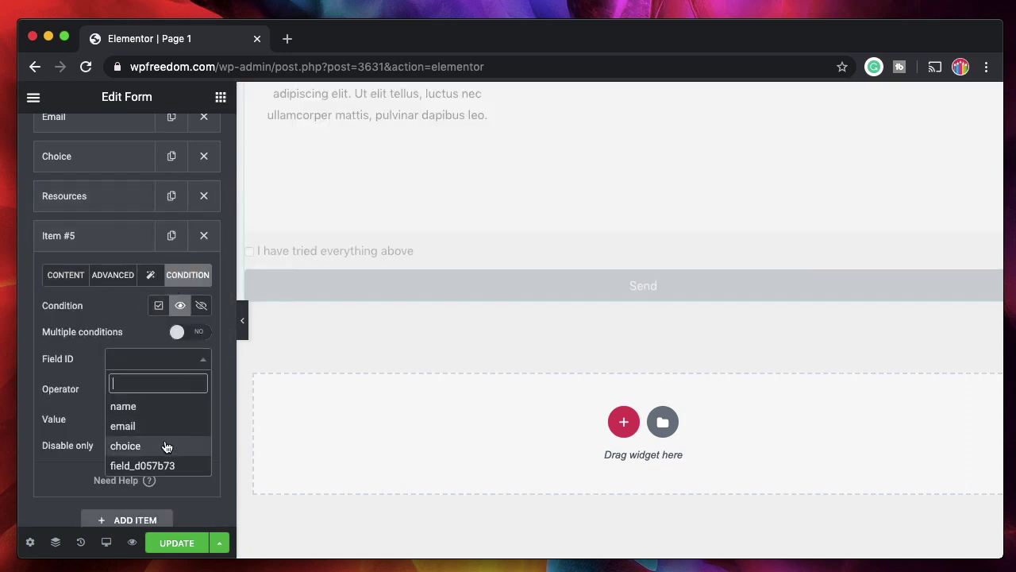
pyautogui.click(166, 446)
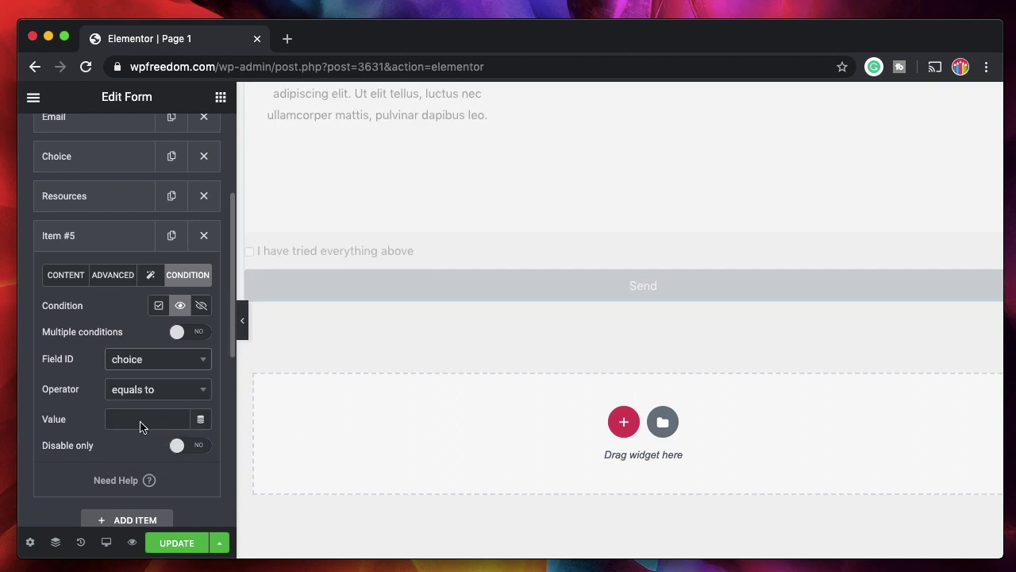
pyautogui.click(146, 420)
pyautogui.write('other')
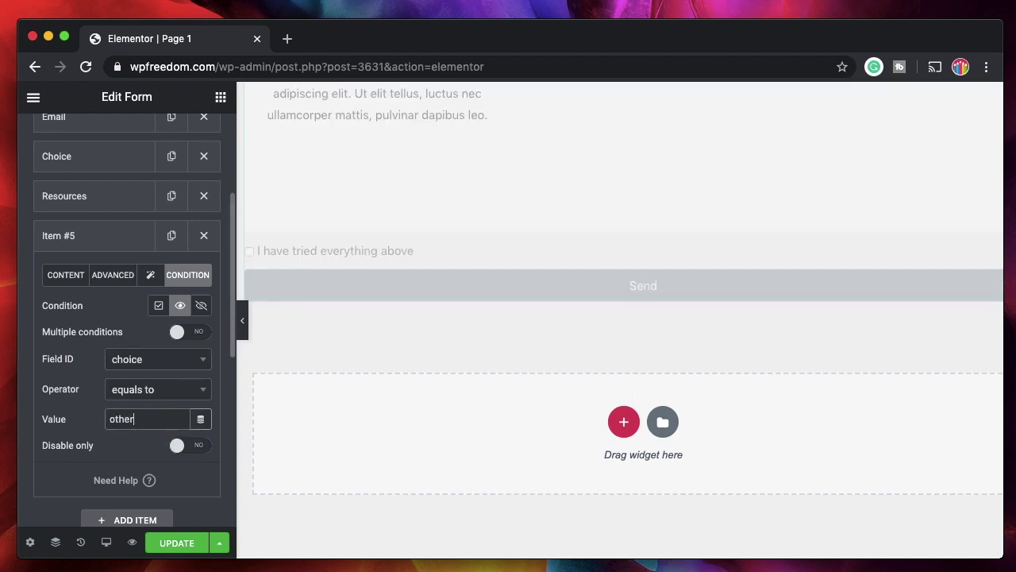
pyautogui.click(94, 243)
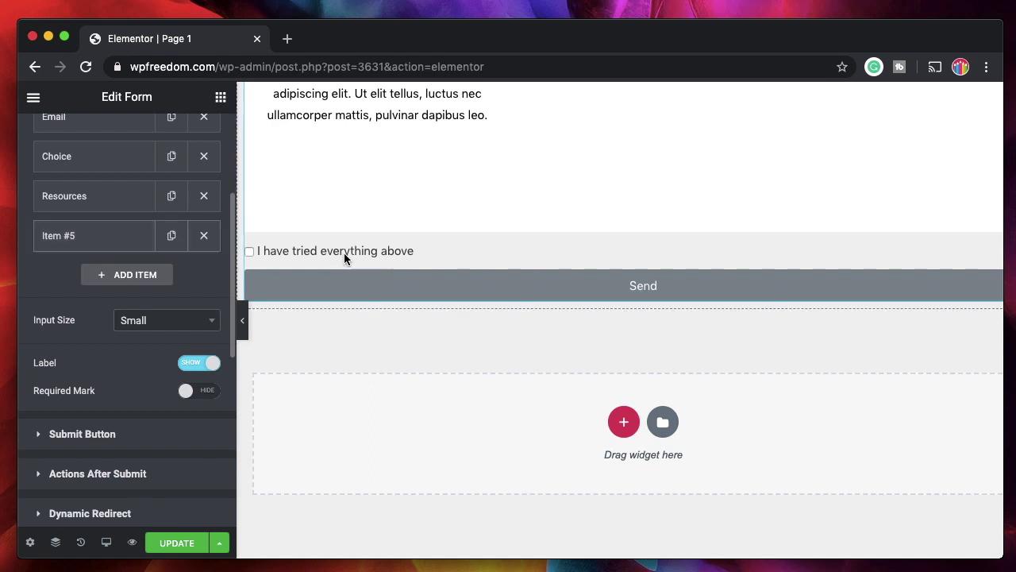
# Add a 'Describe your issue' Textarea field with field ID issue
pyautogui.click(134, 274)
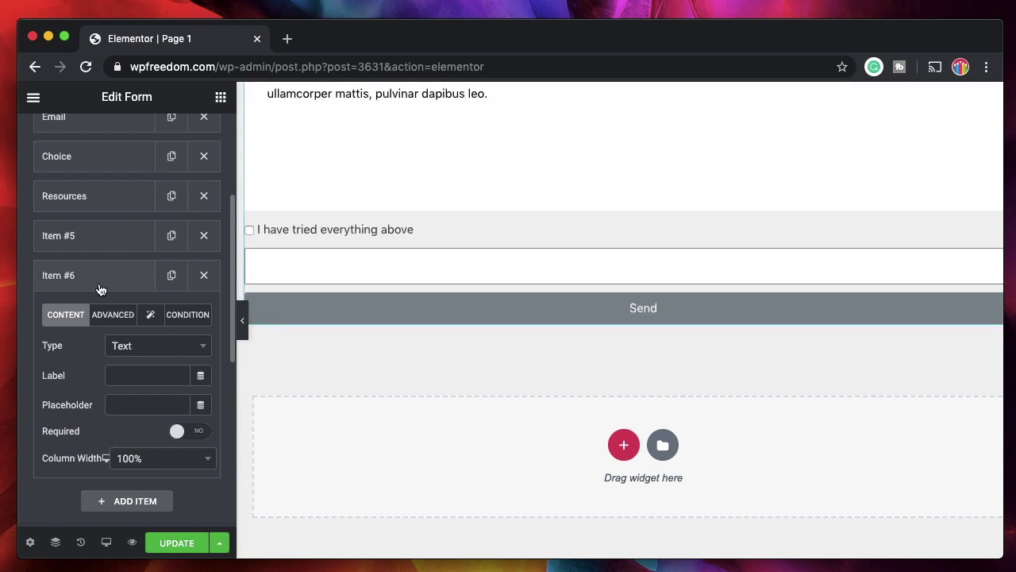
pyautogui.click(161, 347)
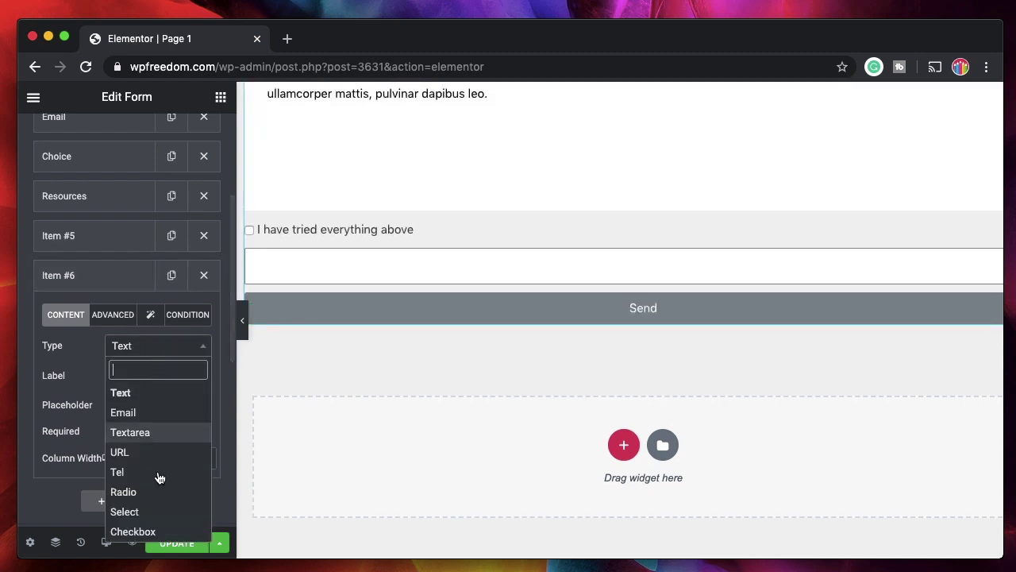
pyautogui.click(148, 441)
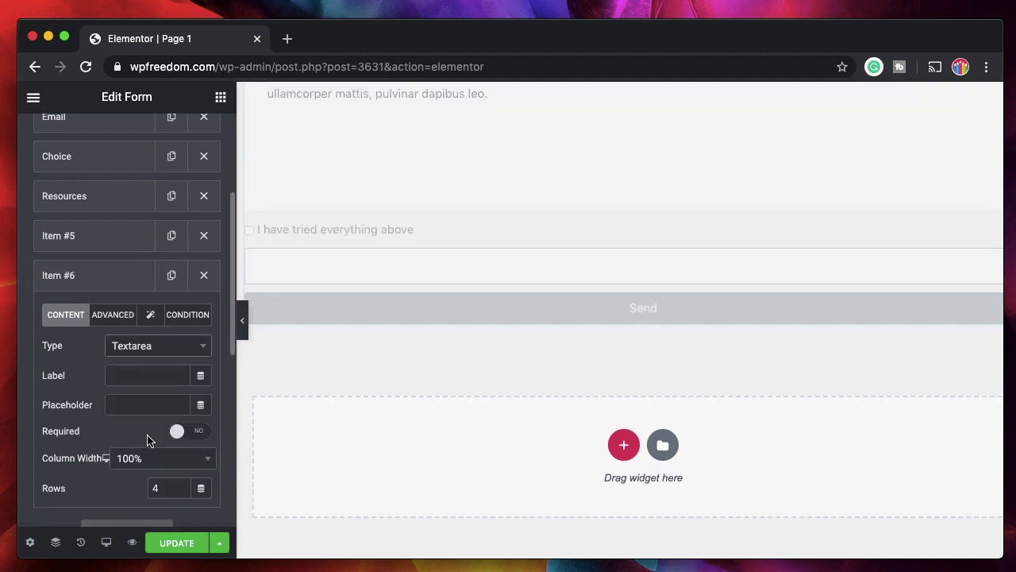
pyautogui.click(131, 379)
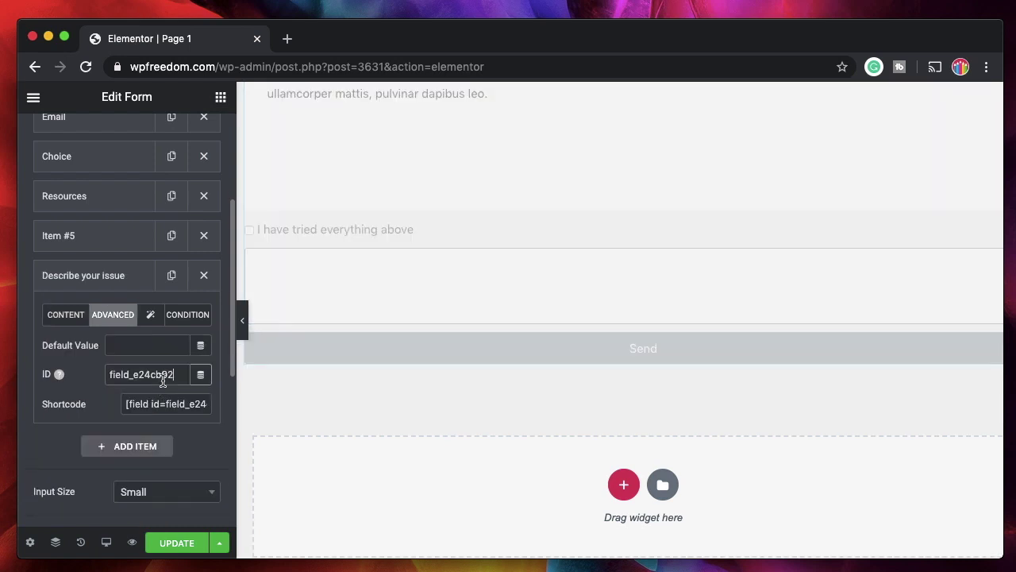
pyautogui.doubleClick(142, 373)
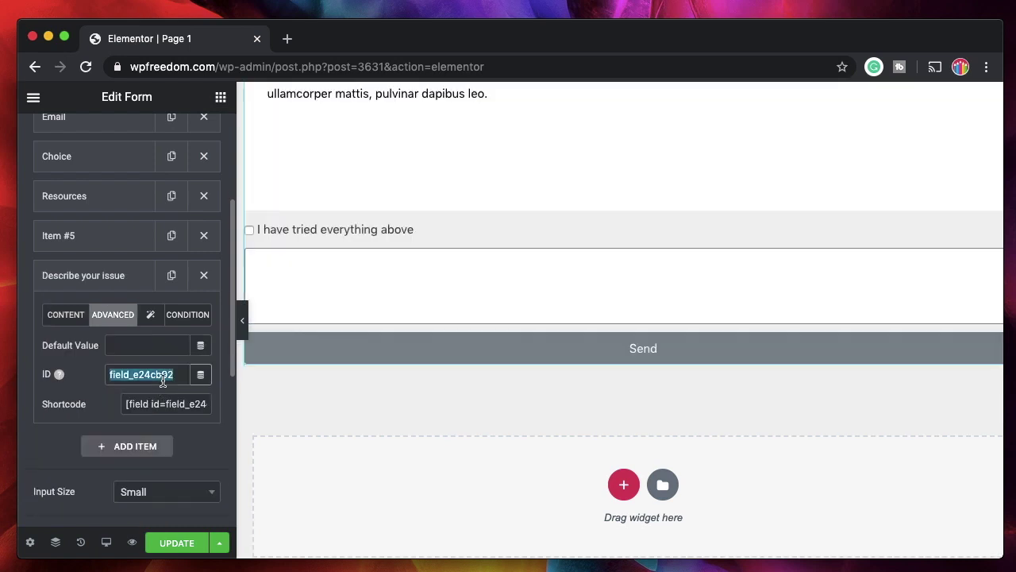
pyautogui.write('issue')
# Enable Show If conditions on the textarea, keeping a single condition
pyautogui.click(186, 316)
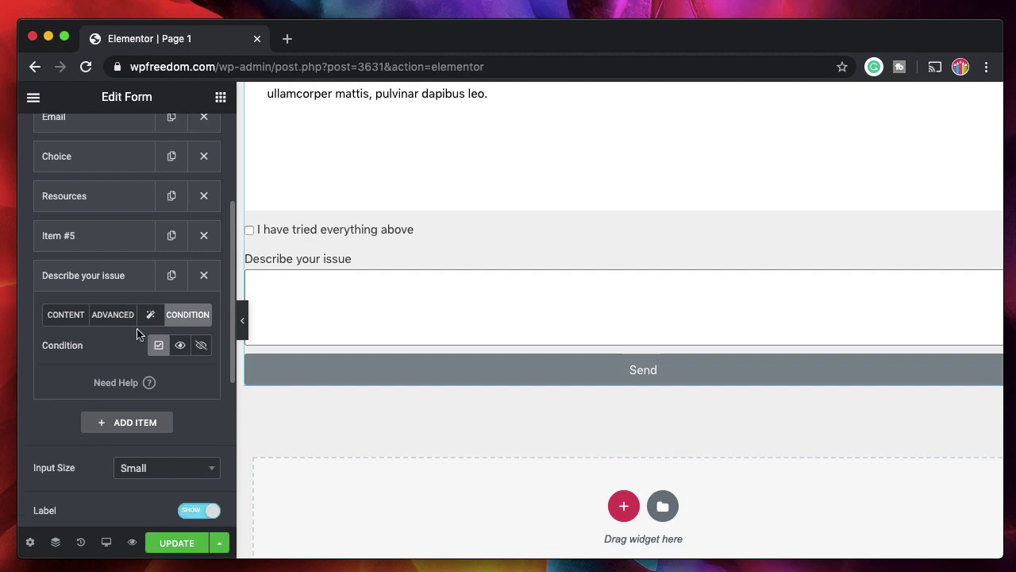
pyautogui.click(178, 345)
pyautogui.click(176, 371)
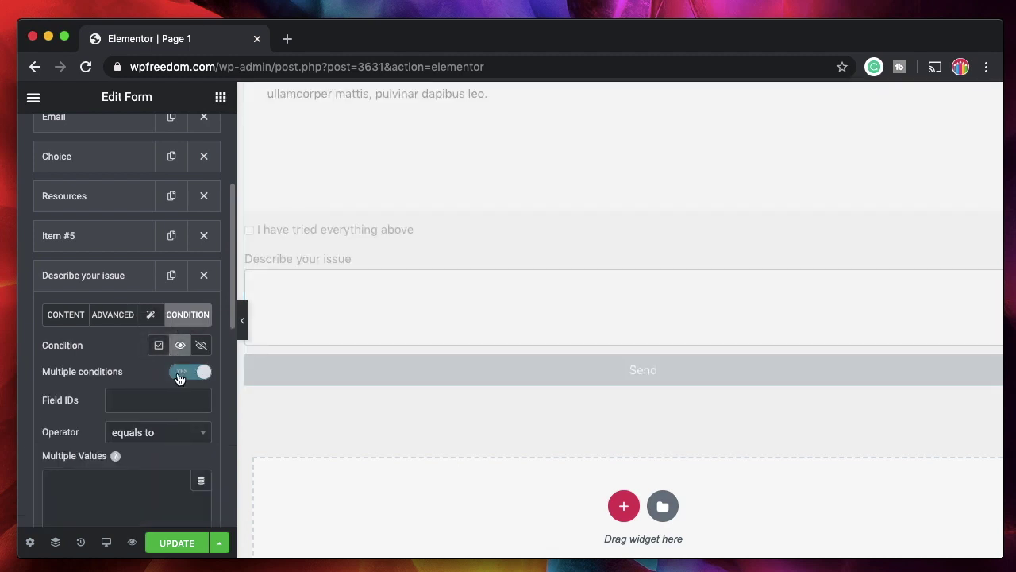
pyautogui.click(176, 371)
pyautogui.click(190, 400)
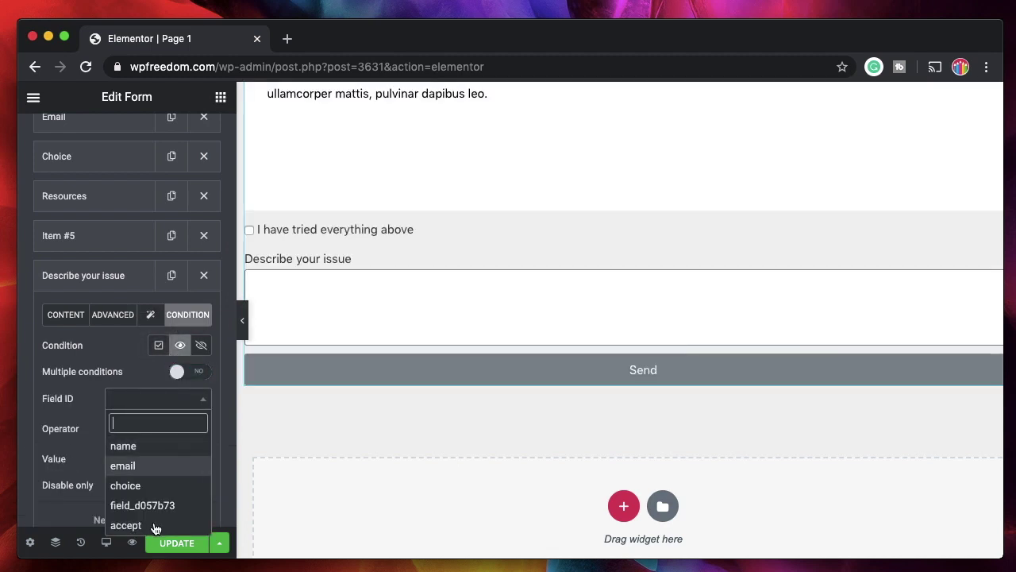
pyautogui.click(152, 524)
pyautogui.click(447, 39)
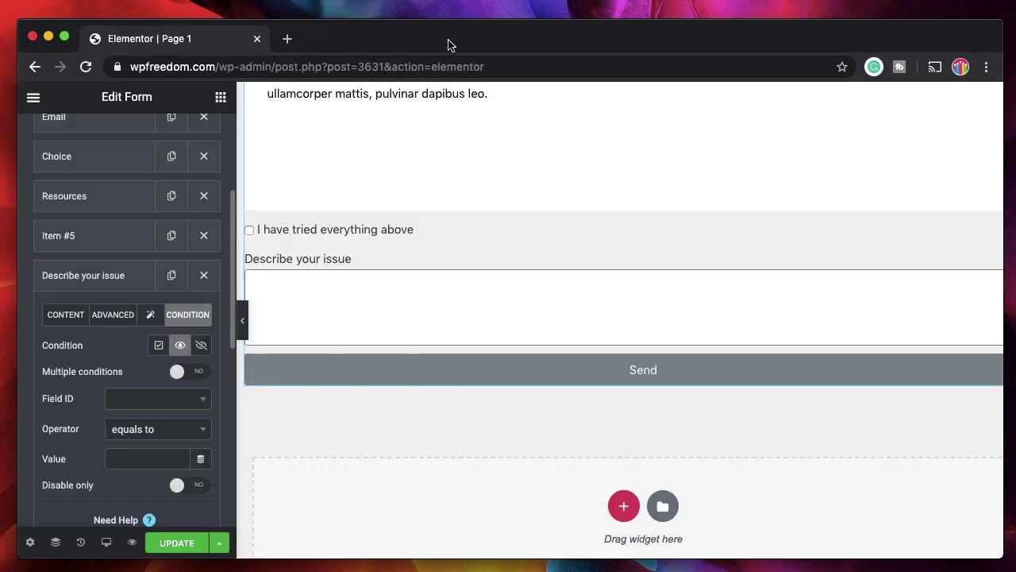
# Set the textarea's condition to field accept with operator is checked
pyautogui.click(172, 406)
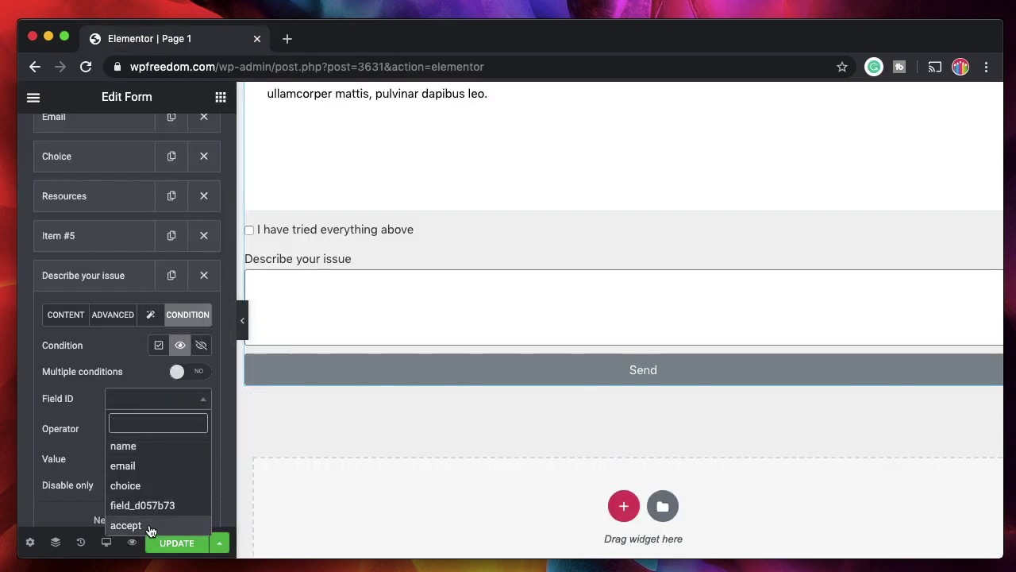
pyautogui.click(150, 527)
pyautogui.click(175, 435)
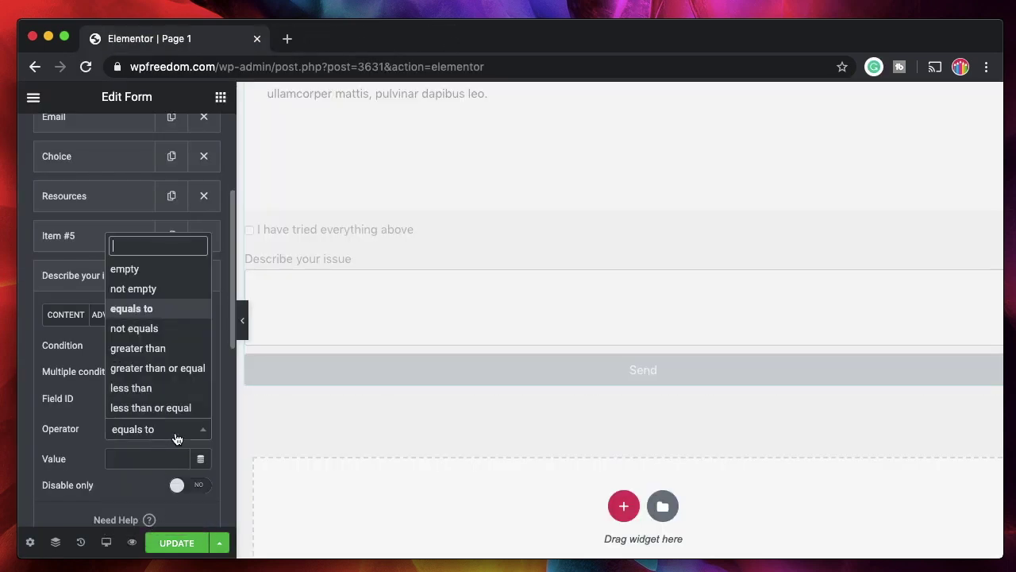
pyautogui.scroll(-5, 163, 359)
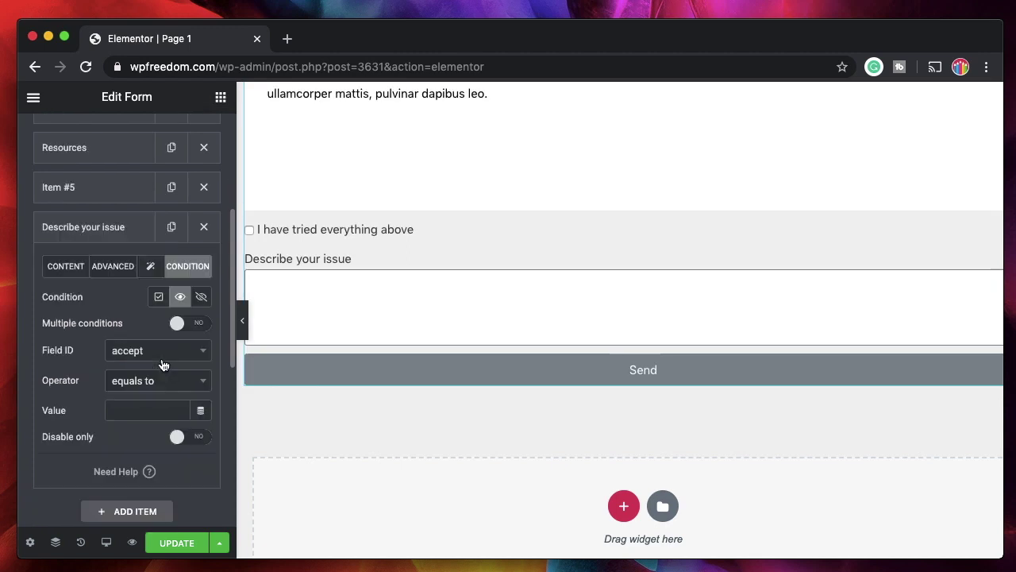
pyautogui.scroll(5, 162, 282)
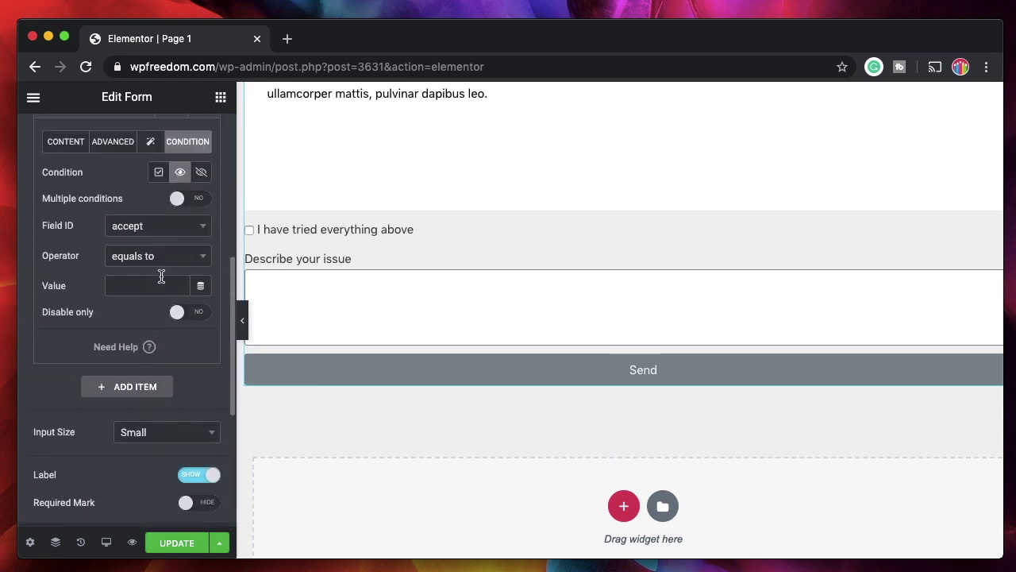
pyautogui.click(163, 255)
pyautogui.scroll(-2, 151, 357)
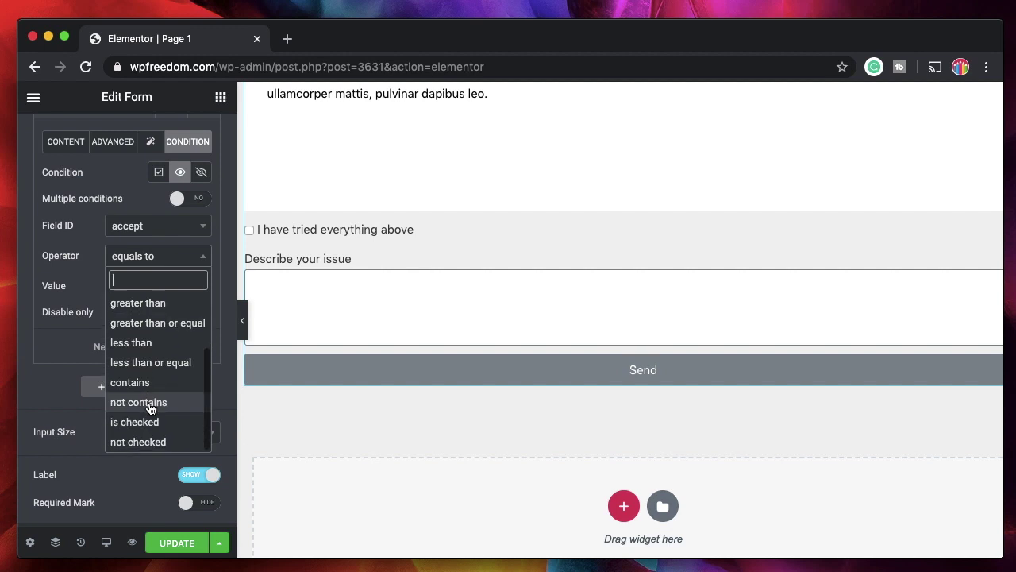
pyautogui.click(147, 423)
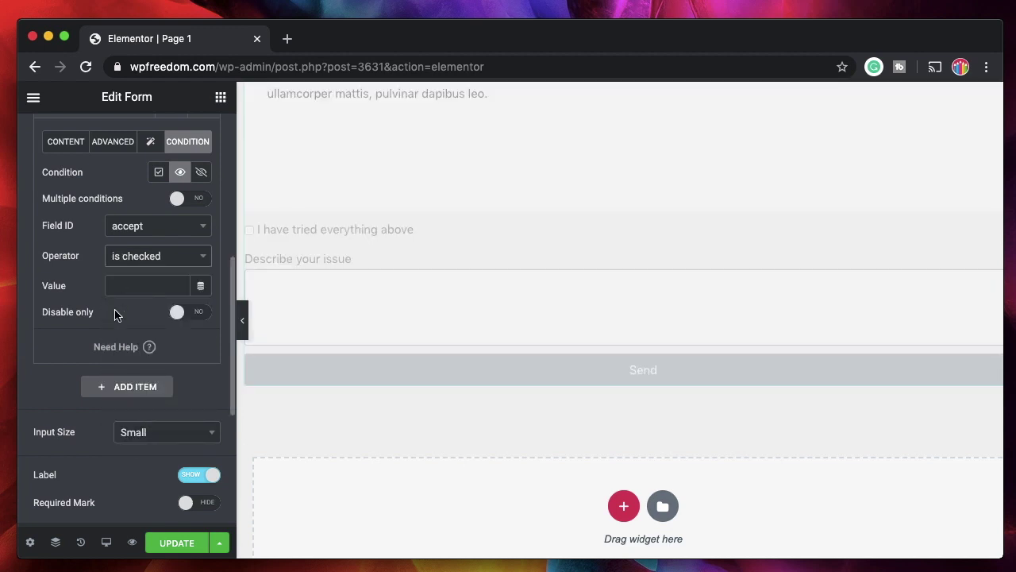
pyautogui.scroll(1, 102, 322)
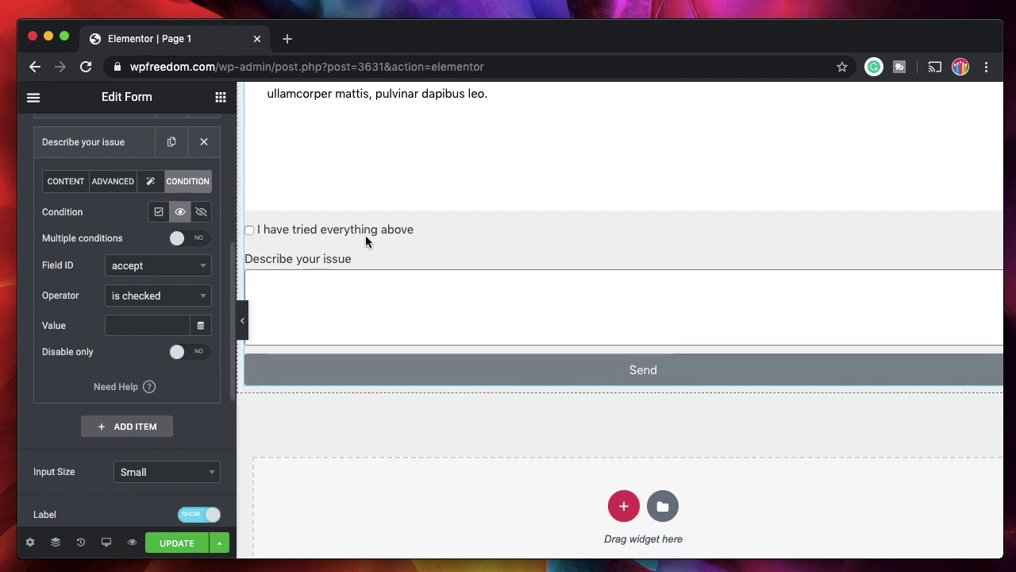
# Save the page and open its preview in a new tab
pyautogui.click(117, 147)
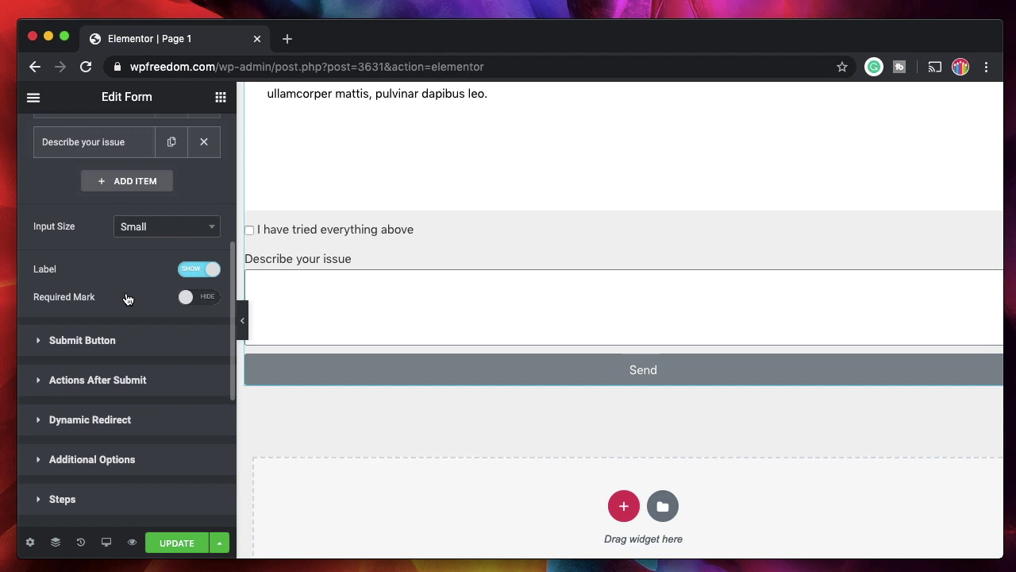
pyautogui.click(175, 546)
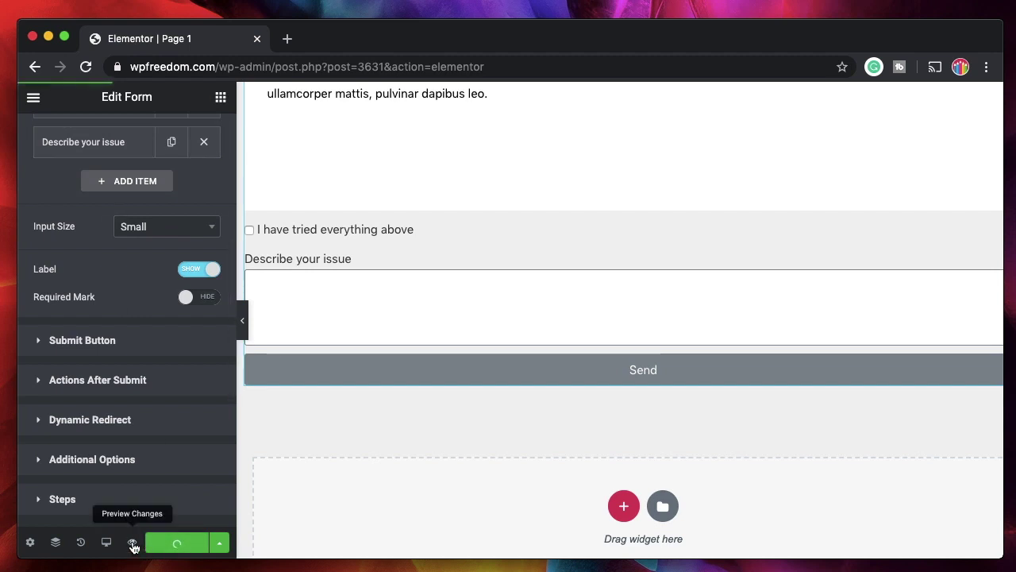
pyautogui.click(132, 543)
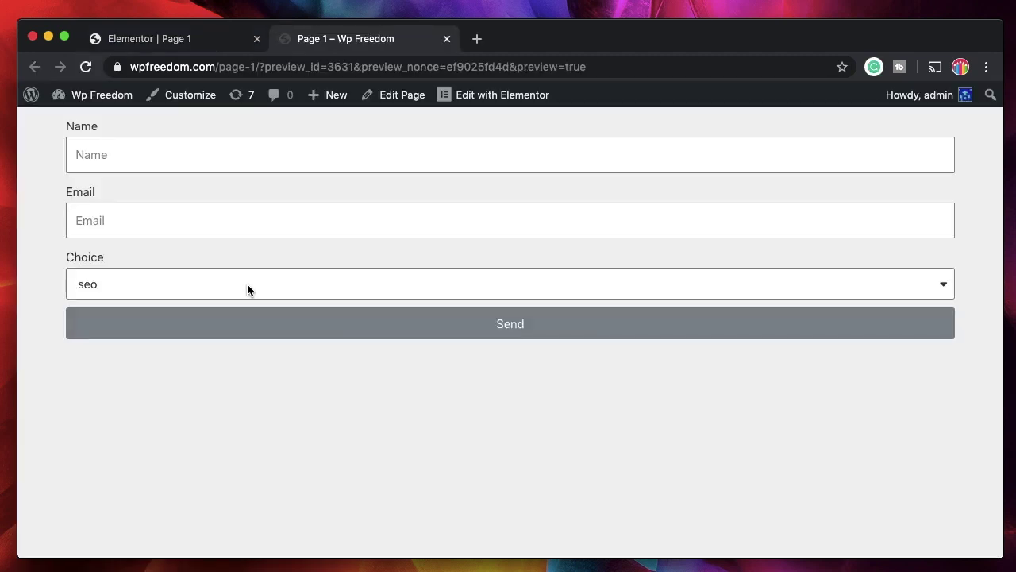
# With other chosen, toggle the acceptance checkbox to show and hide the issue textarea
pyautogui.click(247, 284)
pyautogui.click(162, 337)
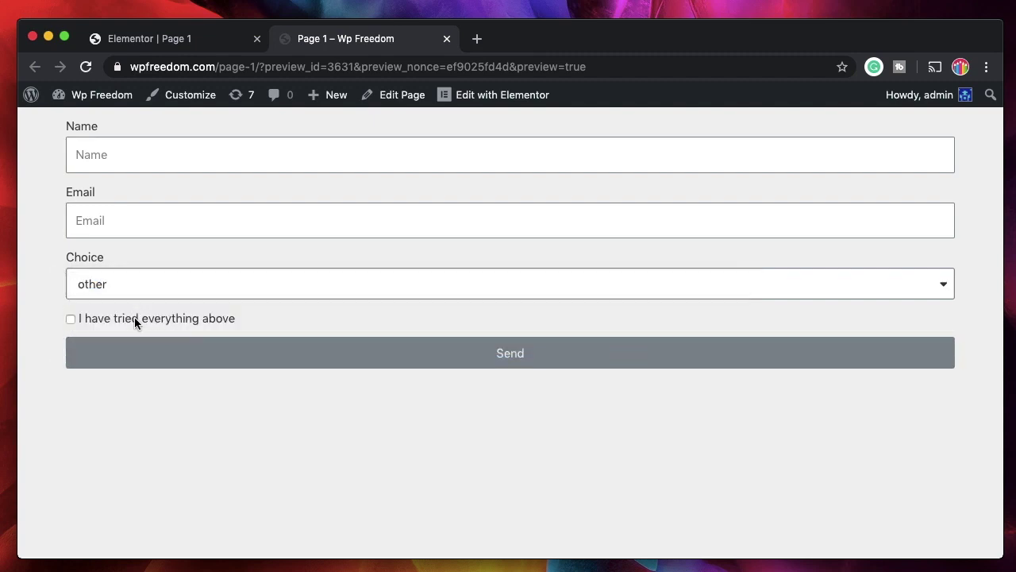
pyautogui.click(70, 319)
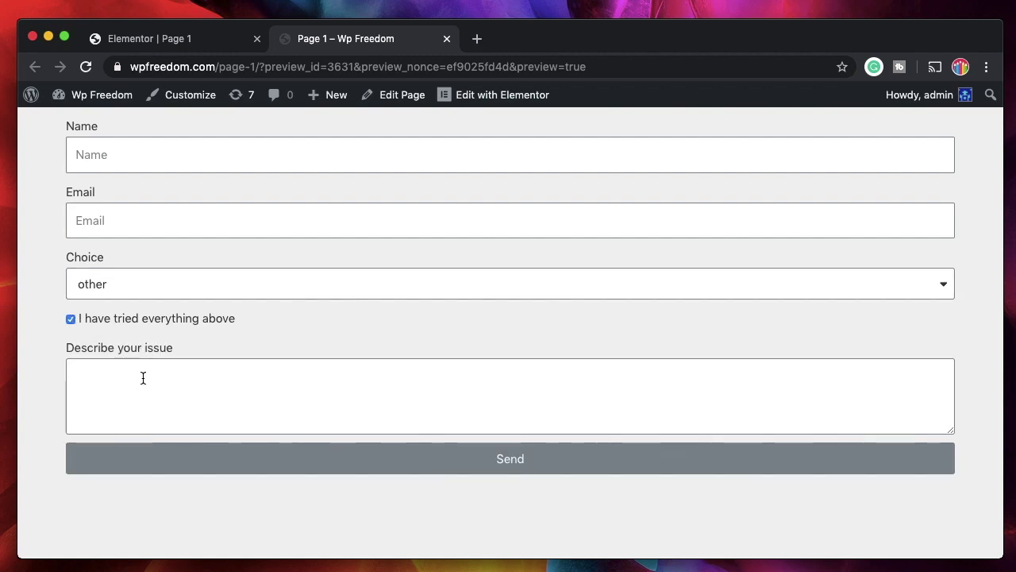
pyautogui.click(71, 319)
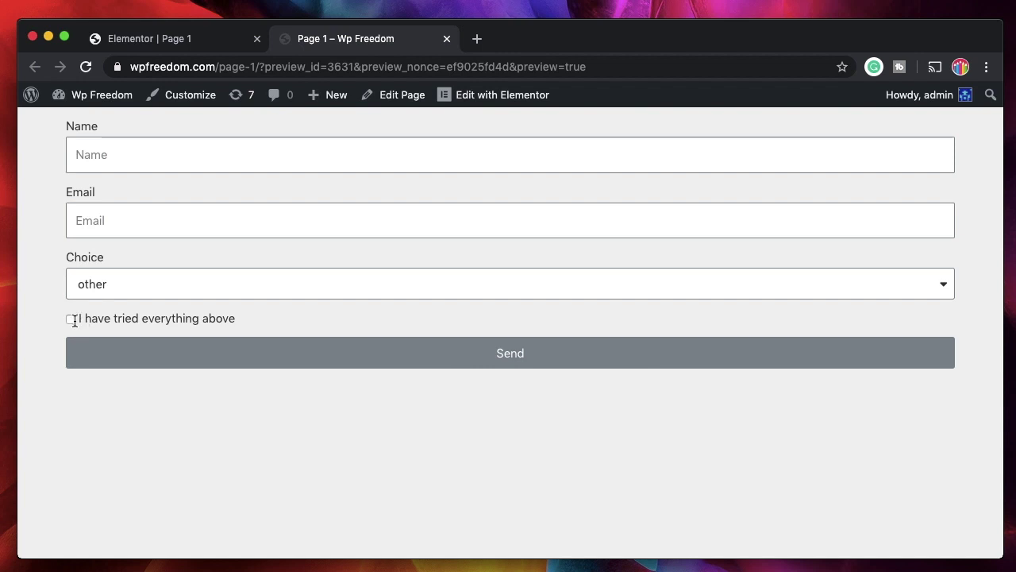
pyautogui.click(71, 319)
pyautogui.click(70, 319)
# Switch Choice to seo, then hosting, and scroll through the hosting content
pyautogui.click(132, 284)
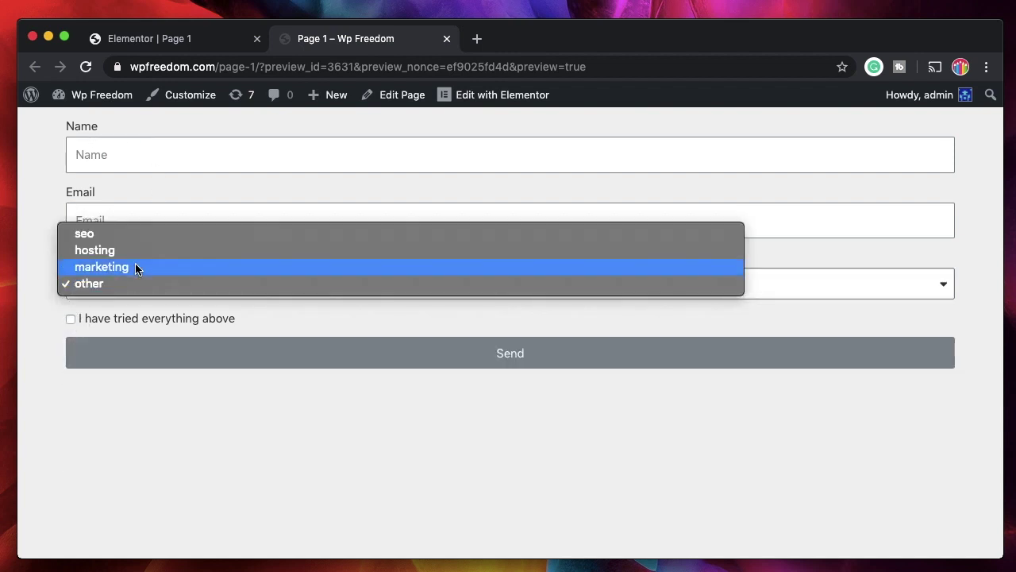
pyautogui.click(146, 234)
pyautogui.click(152, 283)
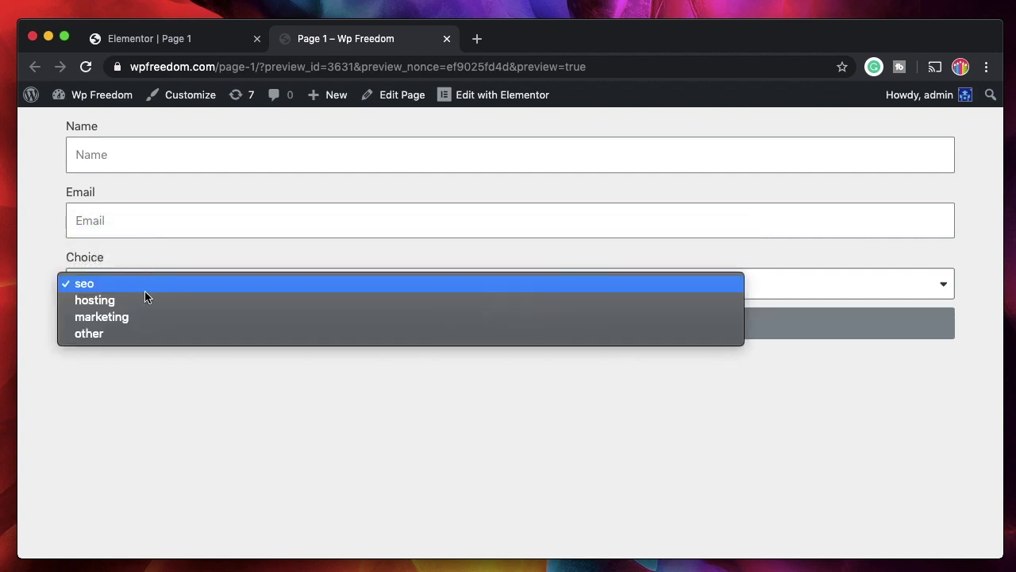
pyautogui.click(139, 300)
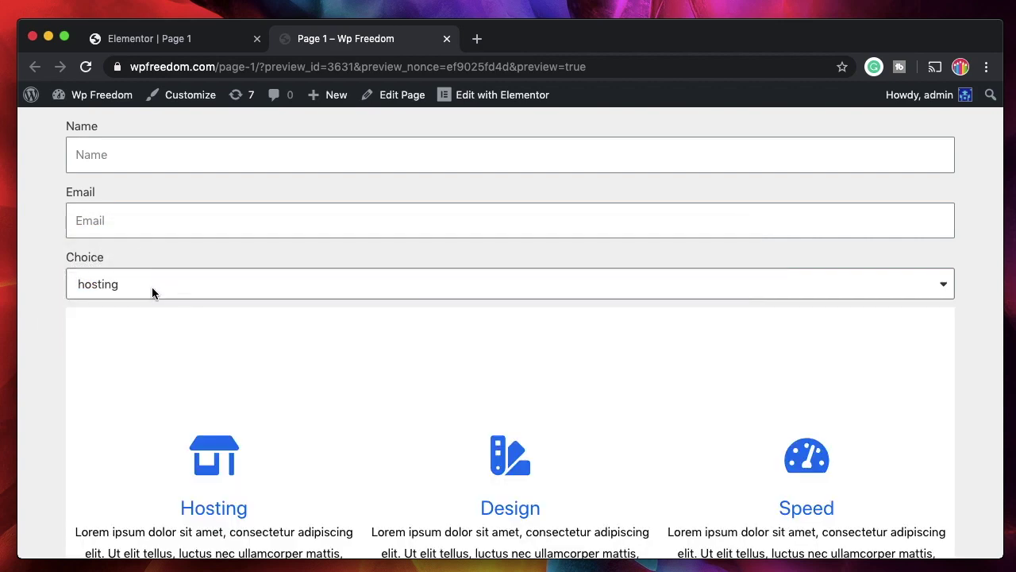
pyautogui.scroll(-3, 154, 288)
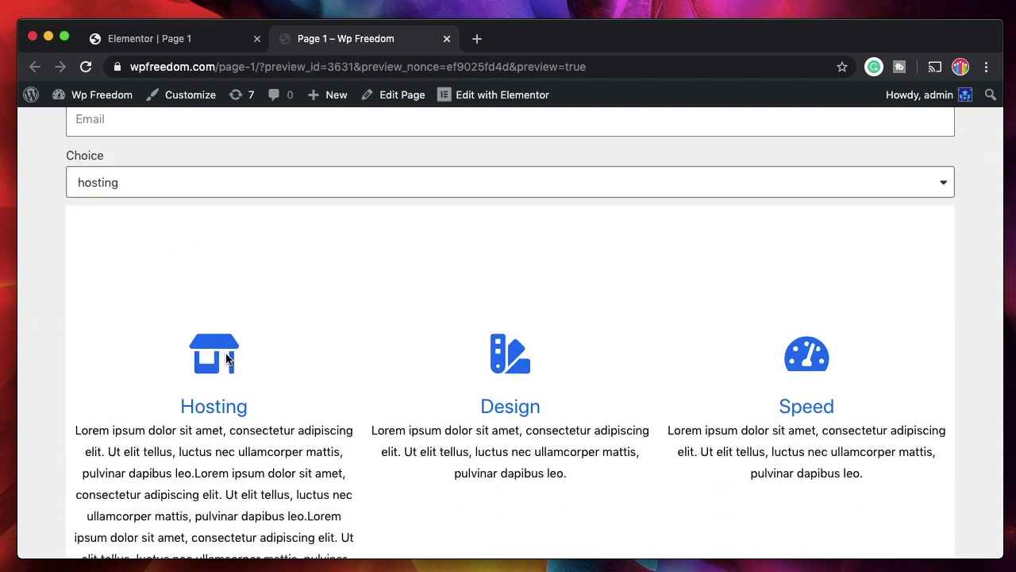
pyautogui.scroll(-3, 401, 404)
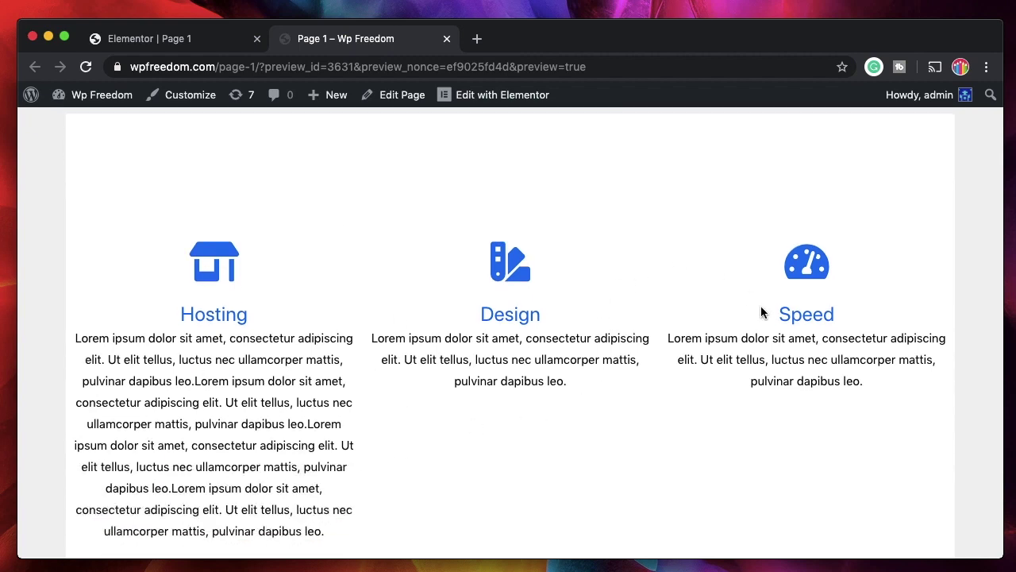
pyautogui.scroll(5, 220, 302)
# In the editor, expand and collapse the Resources field settings
pyautogui.click(167, 45)
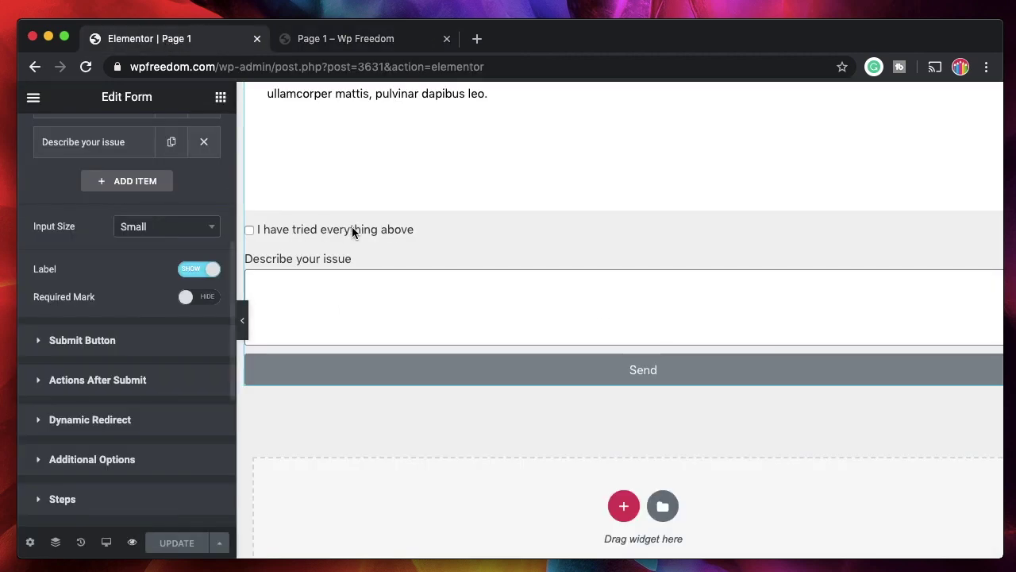
pyautogui.scroll(5, 154, 256)
pyautogui.scroll(-2, 154, 257)
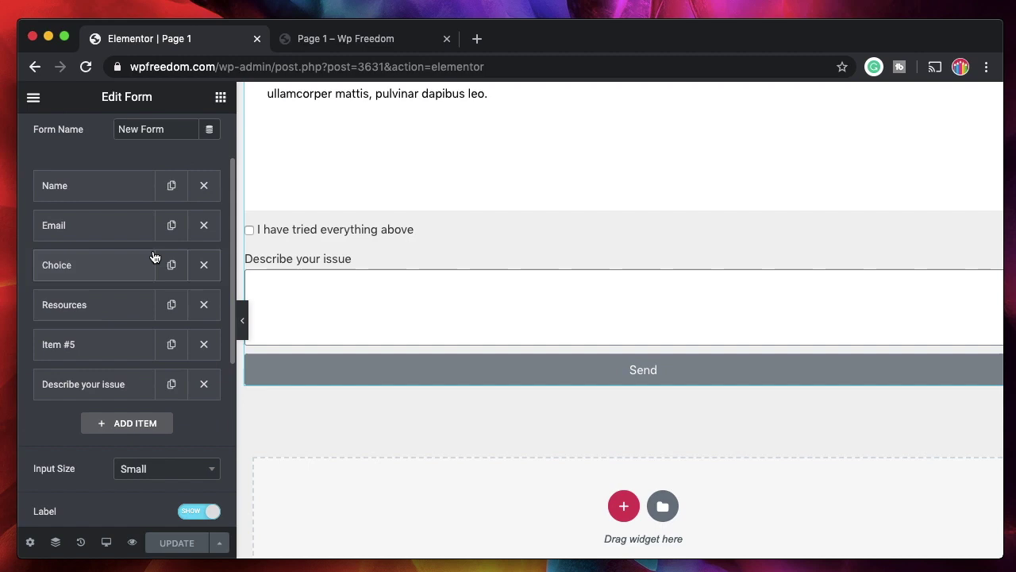
pyautogui.click(112, 314)
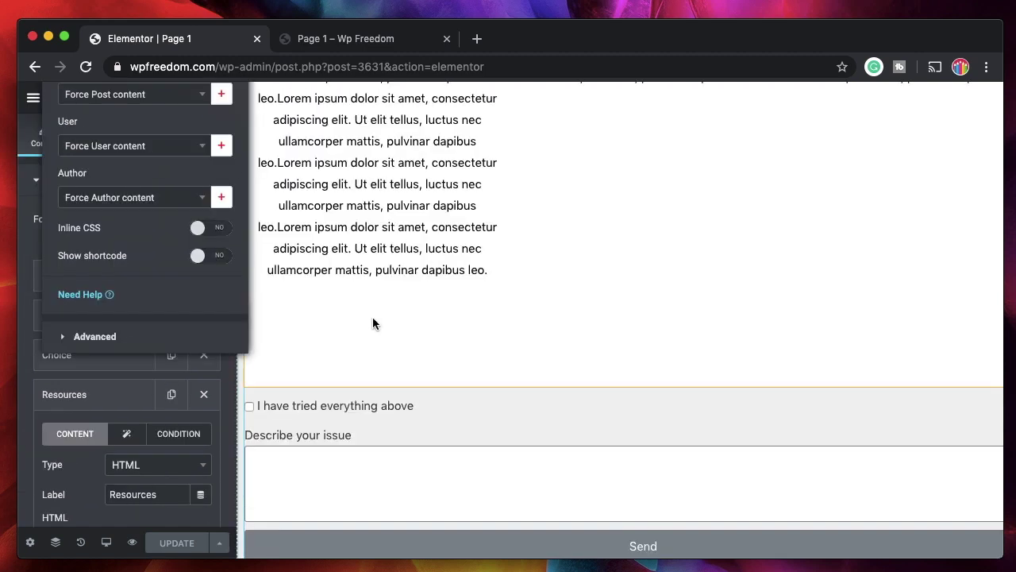
pyautogui.click(114, 394)
pyautogui.scroll(-3, 384, 421)
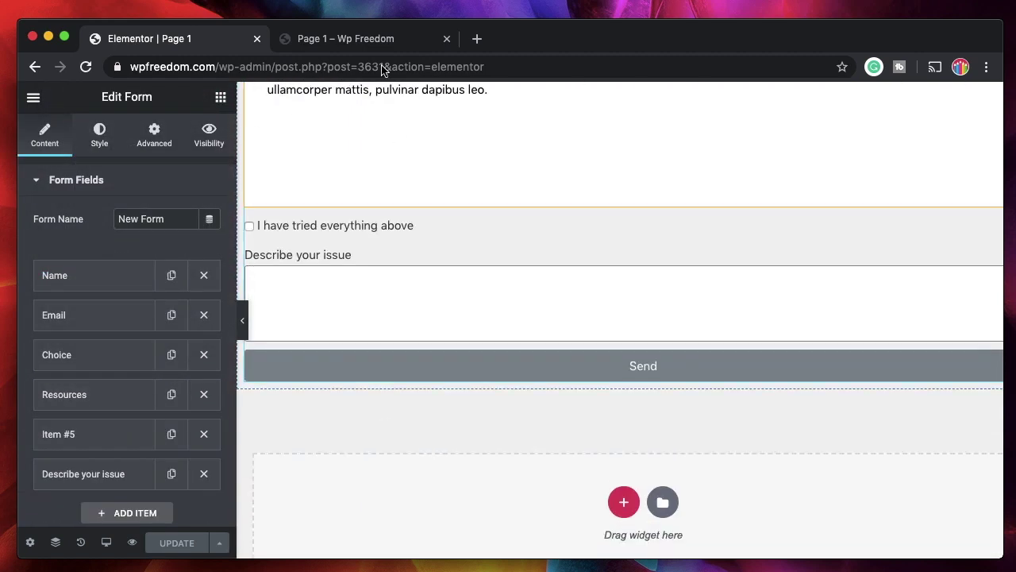
# In the preview, choose marketing, then other to bring back the acceptance checkbox
pyautogui.click(364, 45)
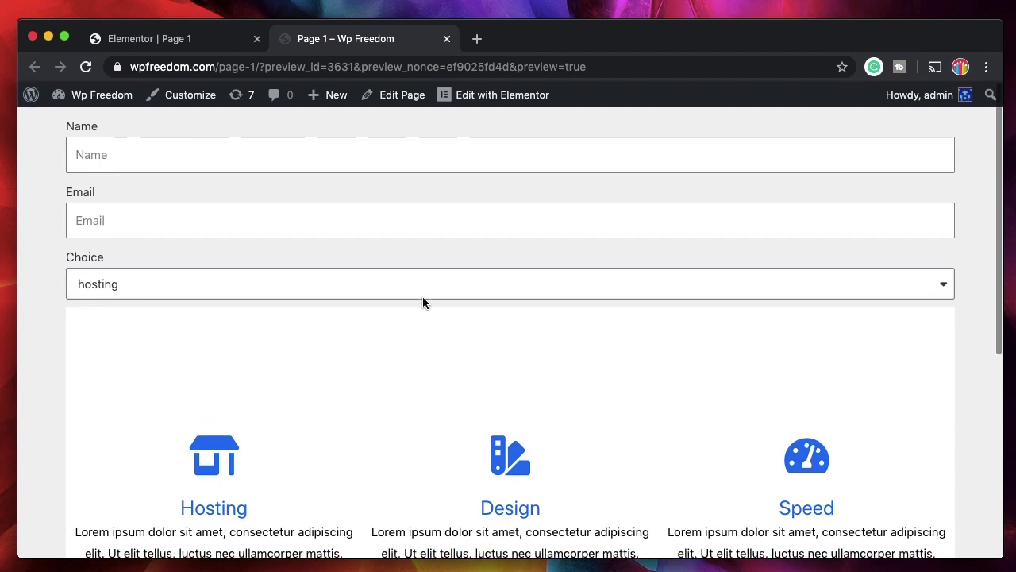
pyautogui.scroll(-3, 421, 296)
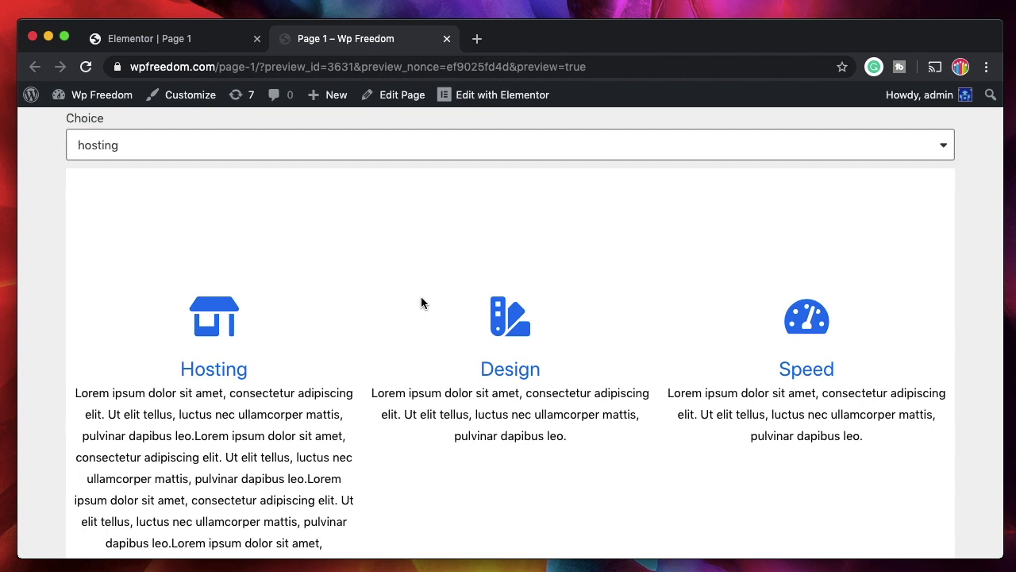
pyautogui.scroll(3, 421, 302)
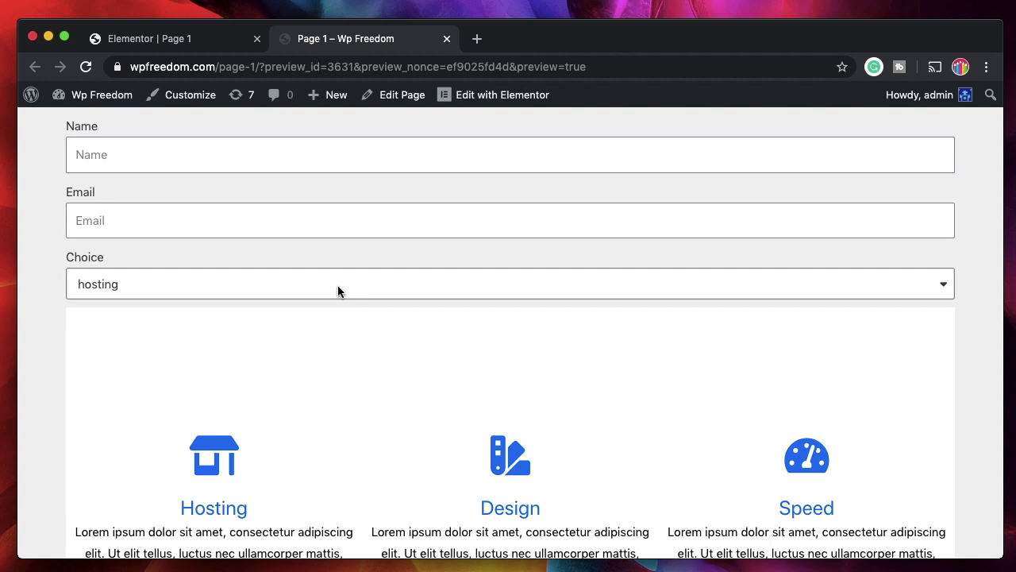
pyautogui.scroll(-5, 337, 291)
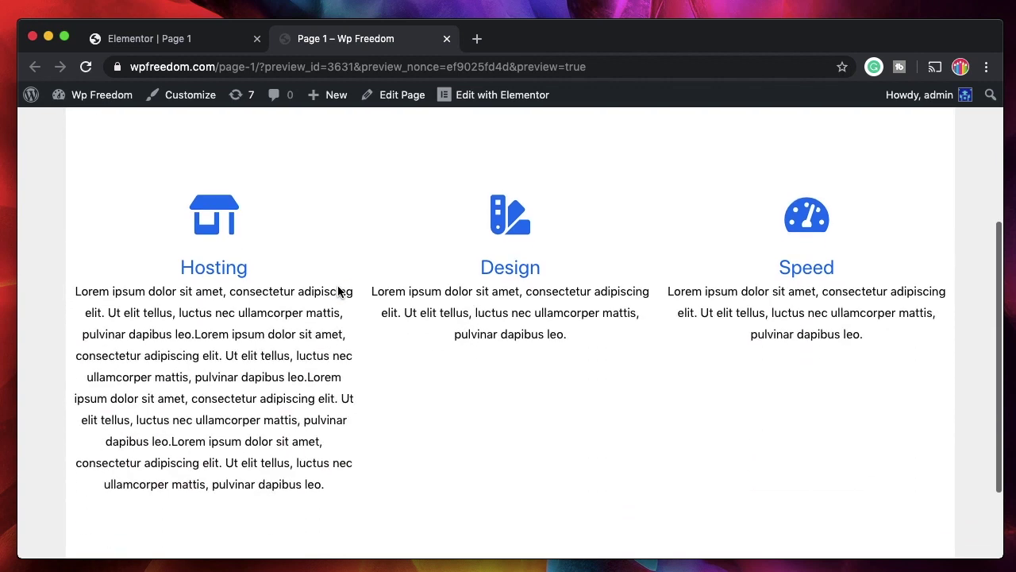
pyautogui.scroll(2, 338, 291)
pyautogui.click(416, 145)
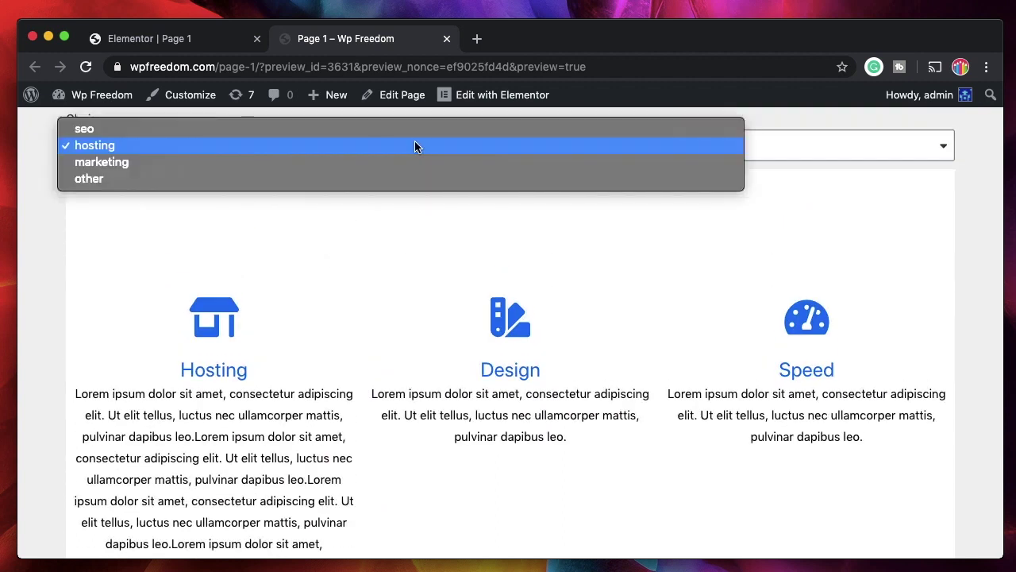
pyautogui.click(325, 164)
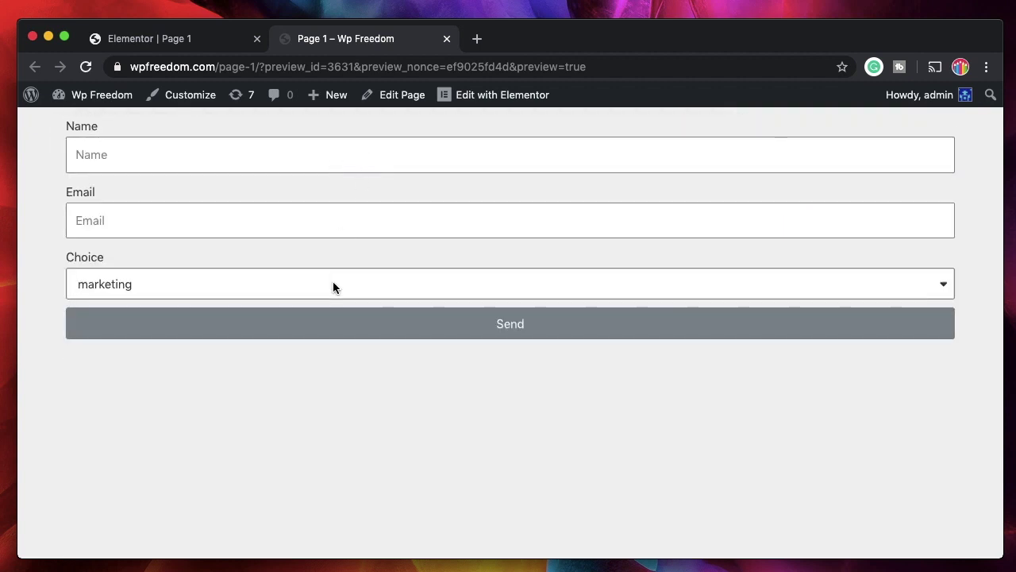
pyautogui.click(333, 284)
pyautogui.click(308, 297)
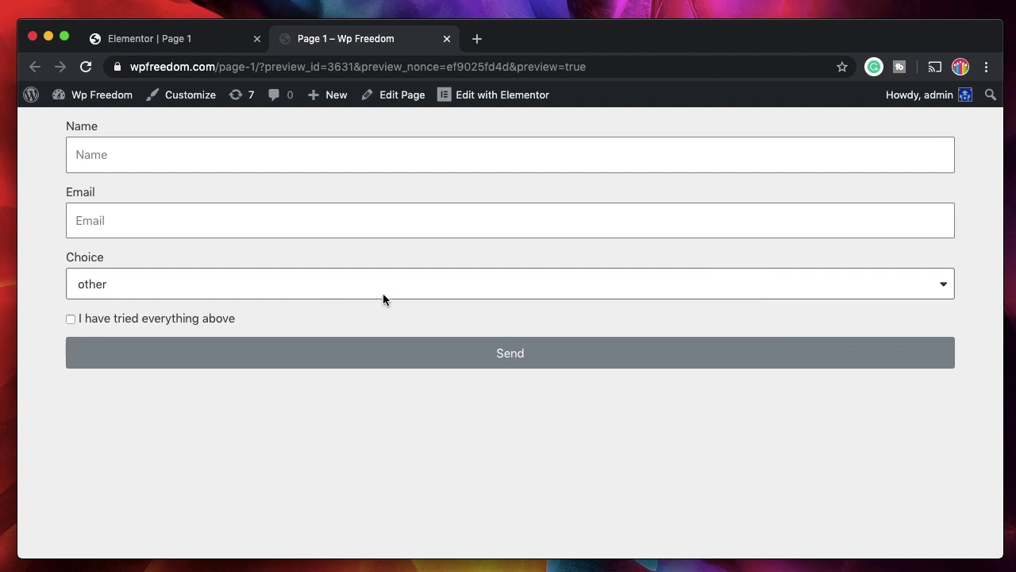